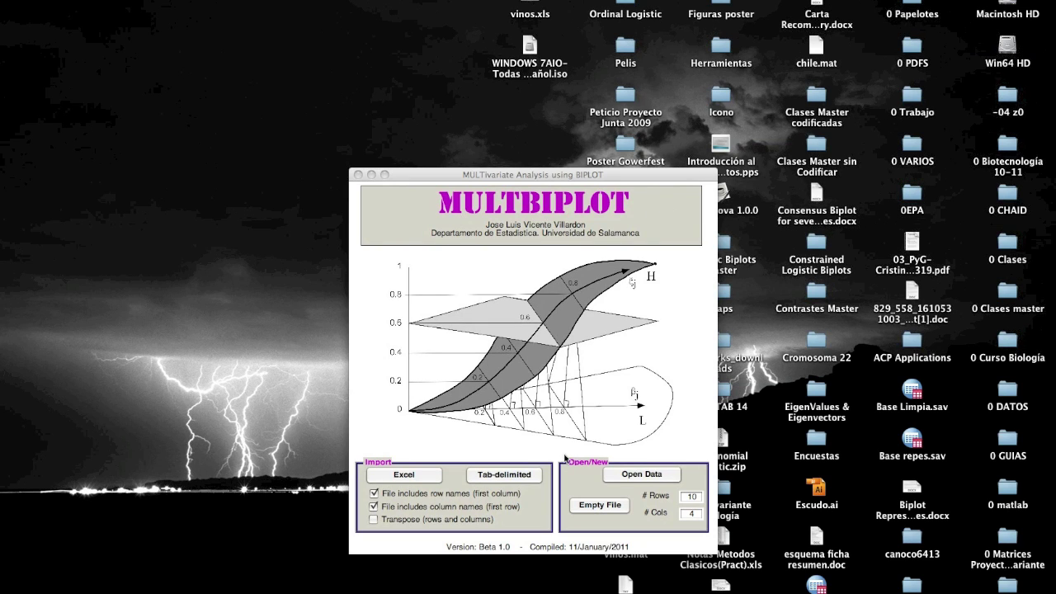
Step: Import the tab-delimited file vinos.txt from the Escritorio folder and maximize the resulting data window
{"action": "left_click", "coordinate": [516, 477]}
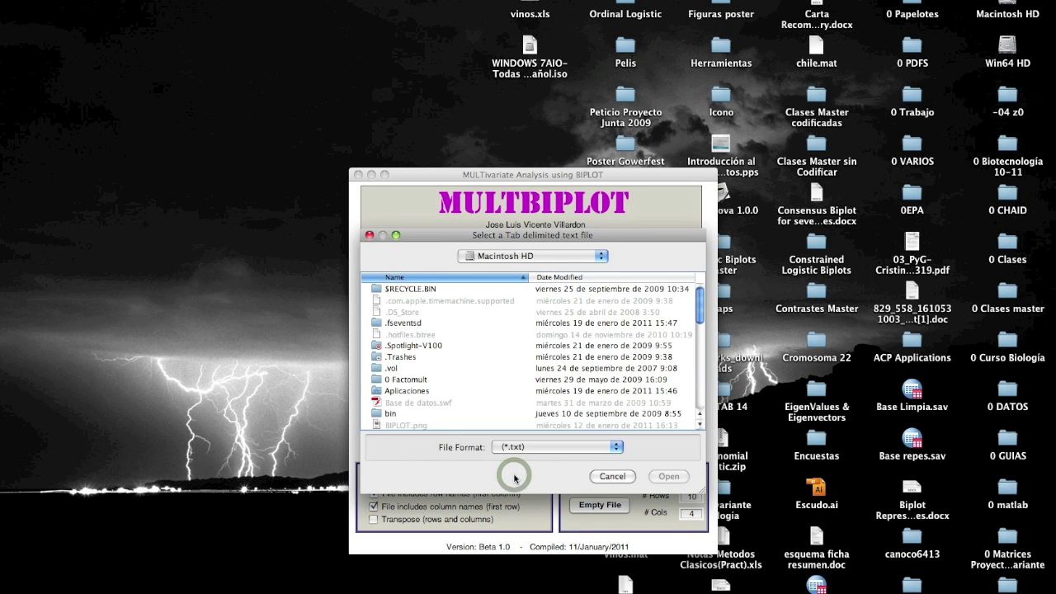
{"action": "left_click", "coordinate": [502, 262]}
{"action": "scroll", "coordinate": [450, 401], "scroll_direction": "down", "scroll_amount": 10}
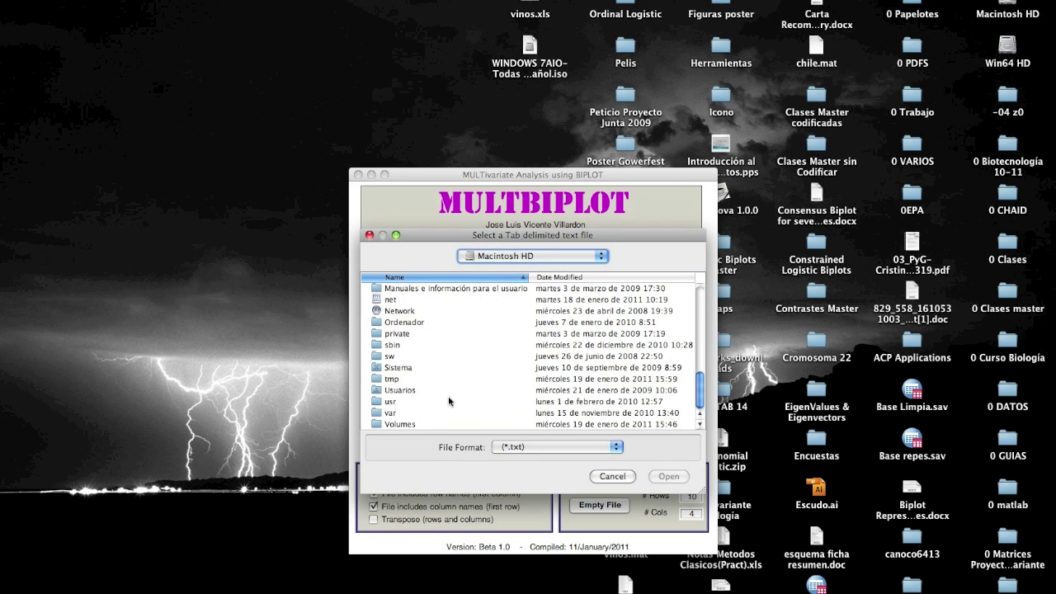
{"action": "double_click", "coordinate": [410, 390]}
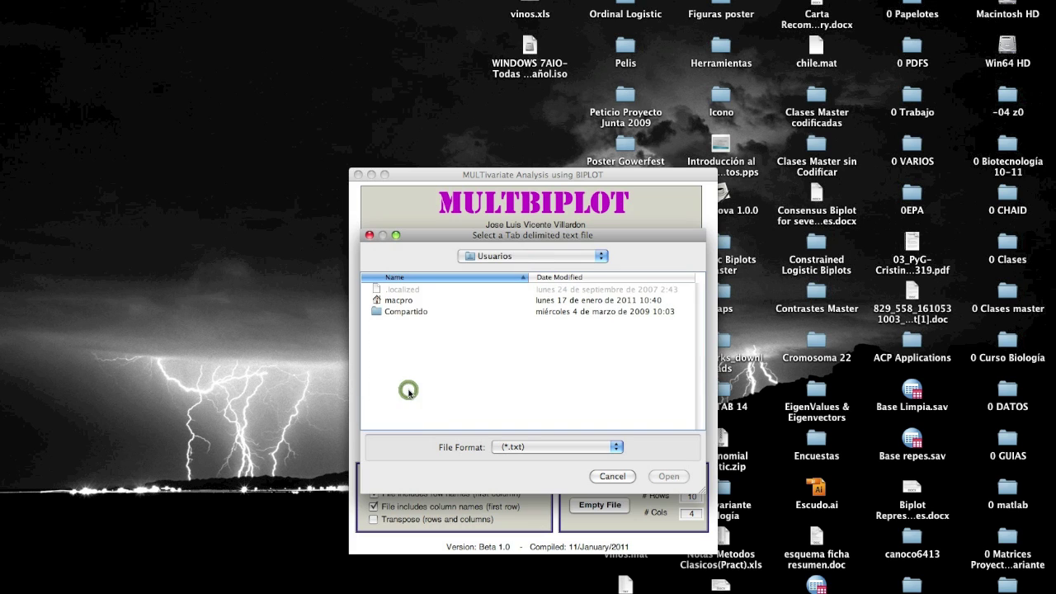
{"action": "double_click", "coordinate": [405, 300]}
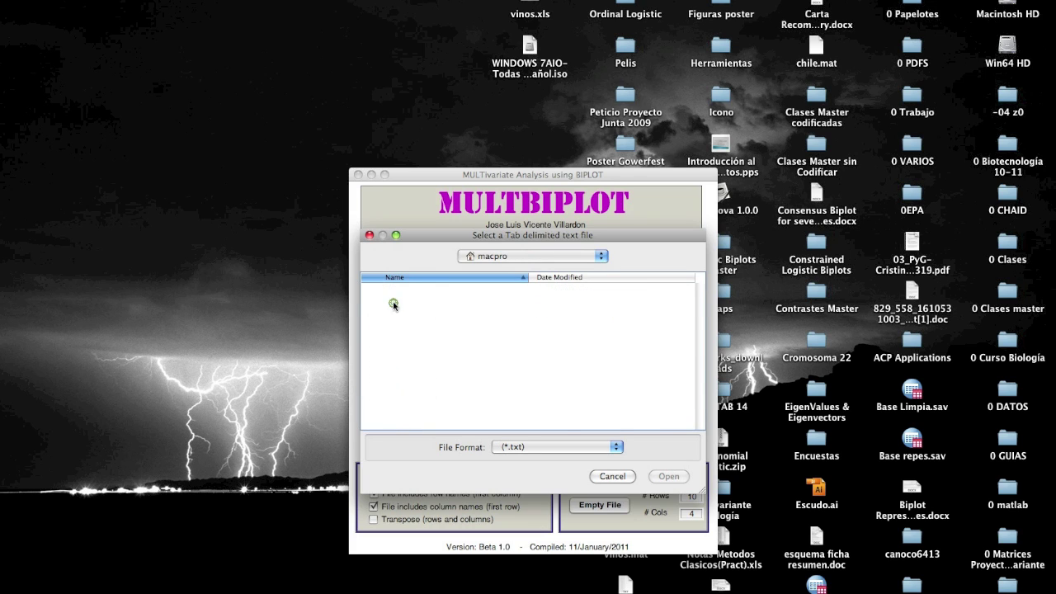
{"action": "scroll", "coordinate": [413, 356], "scroll_direction": "down", "scroll_amount": 5}
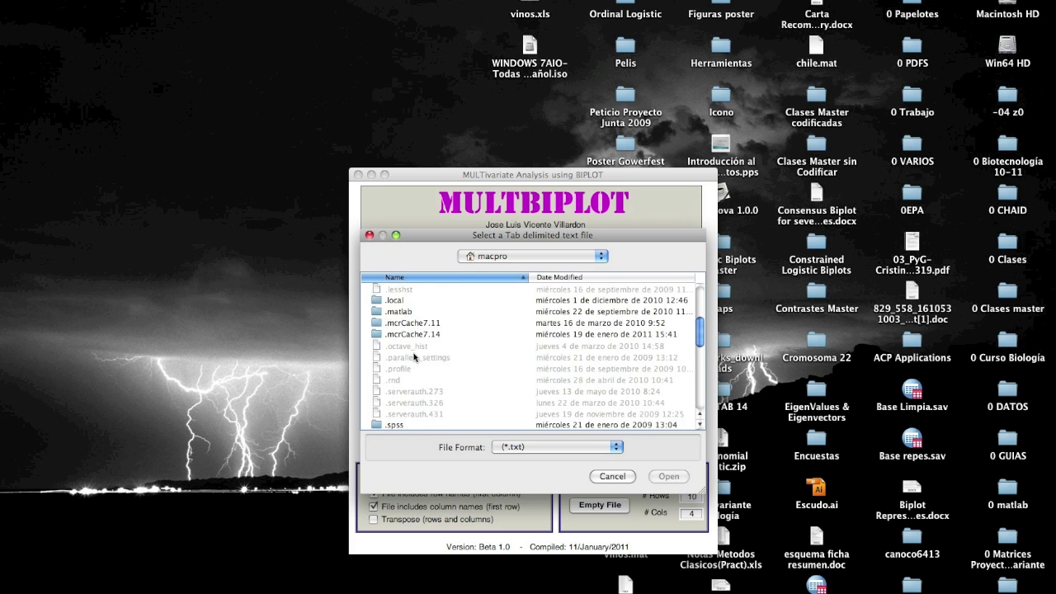
{"action": "scroll", "coordinate": [414, 357], "scroll_direction": "down", "scroll_amount": 2}
{"action": "scroll", "coordinate": [415, 357], "scroll_direction": "down", "scroll_amount": 2}
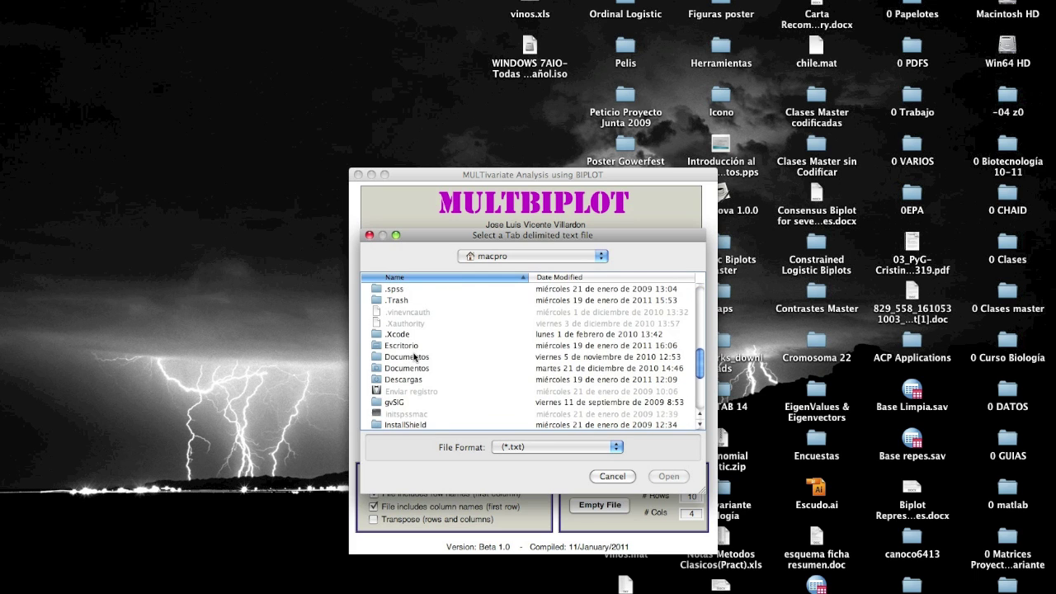
{"action": "double_click", "coordinate": [393, 345]}
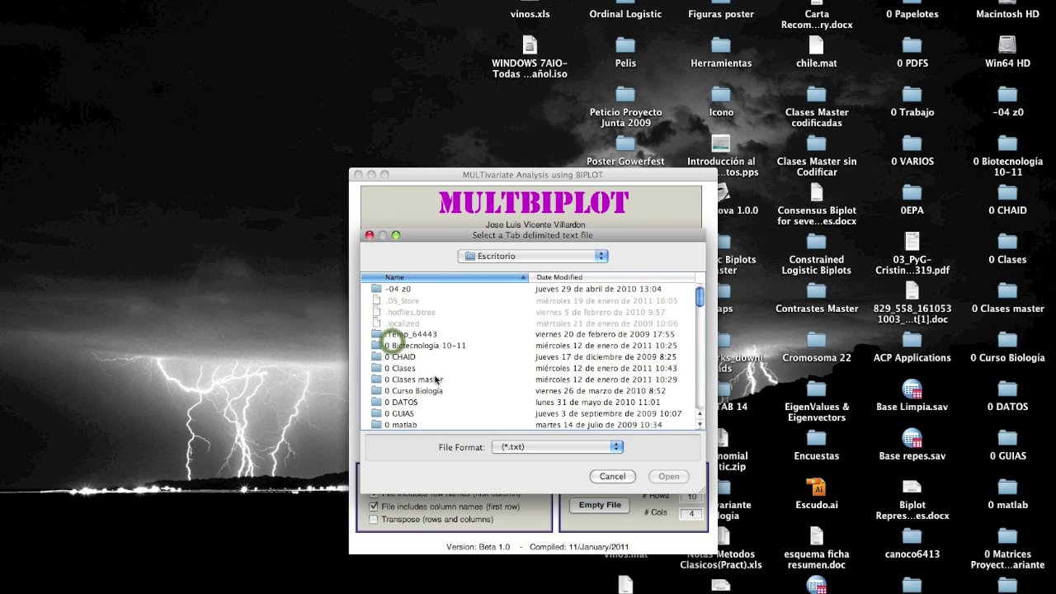
{"action": "scroll", "coordinate": [412, 363], "scroll_direction": "down", "scroll_amount": 15}
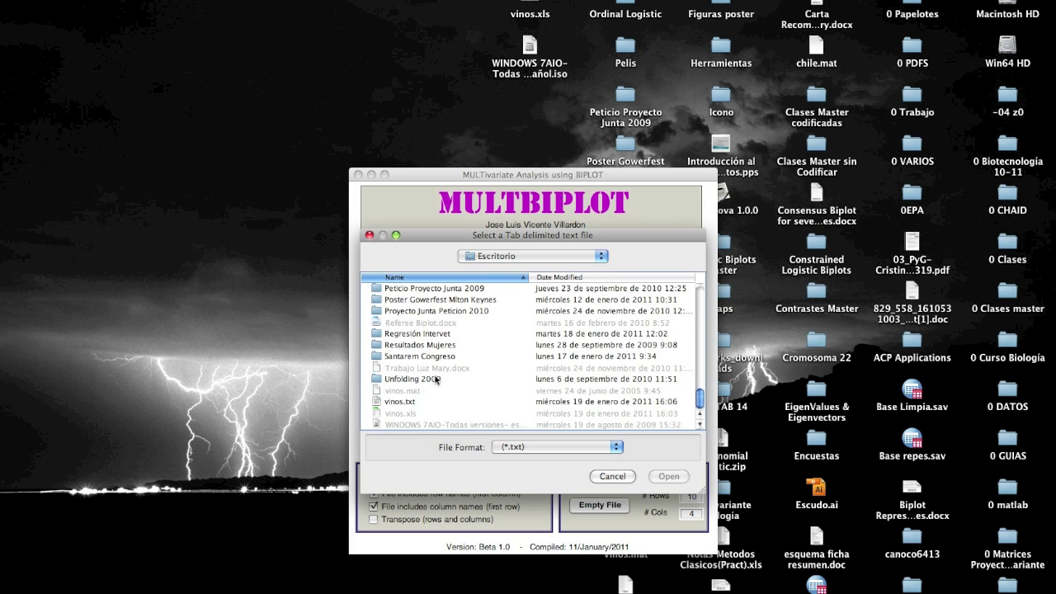
{"action": "double_click", "coordinate": [389, 403]}
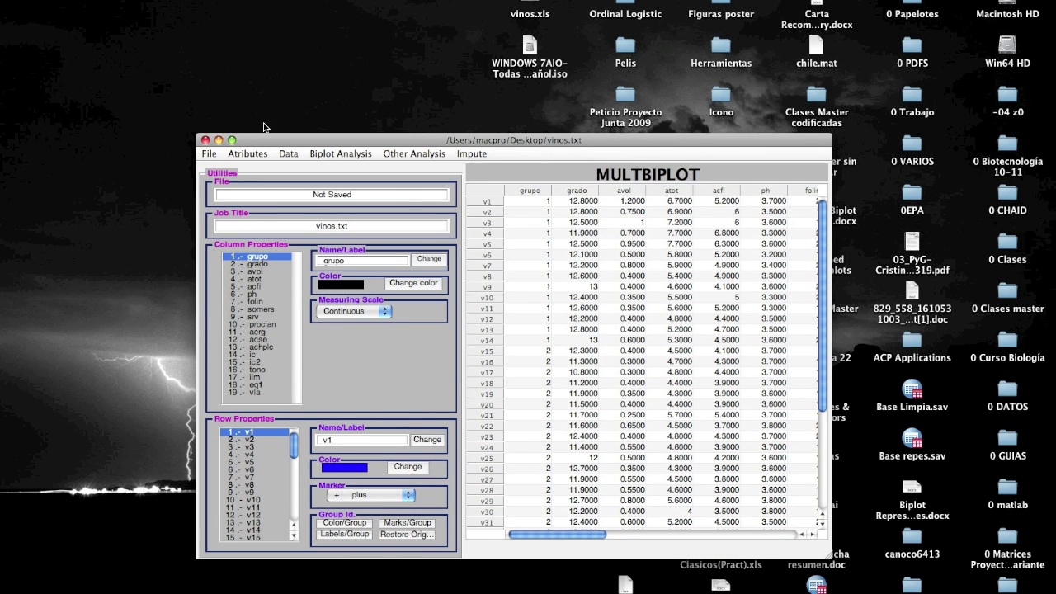
{"action": "left_click", "coordinate": [232, 140]}
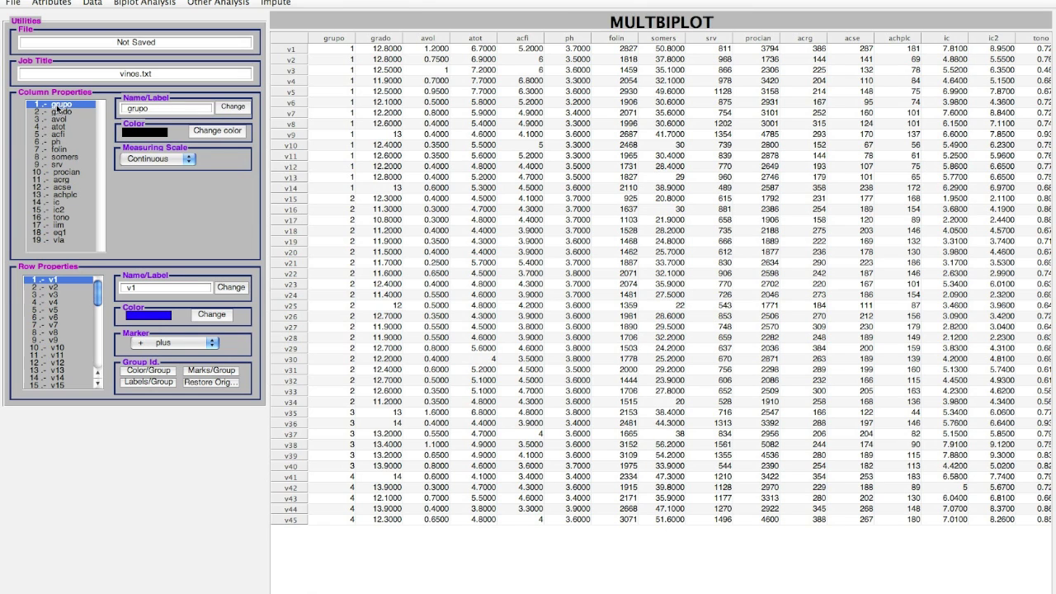
Step: Set the measuring scale of the grupo column to Nominal and open its category values for editing
{"action": "left_click", "coordinate": [167, 159]}
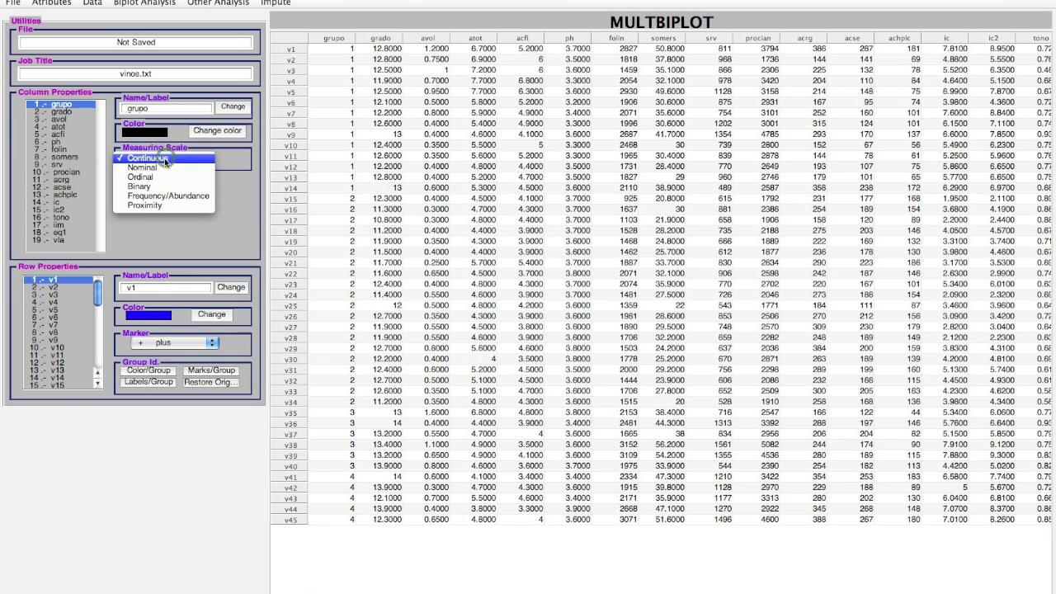
{"action": "left_click", "coordinate": [156, 167]}
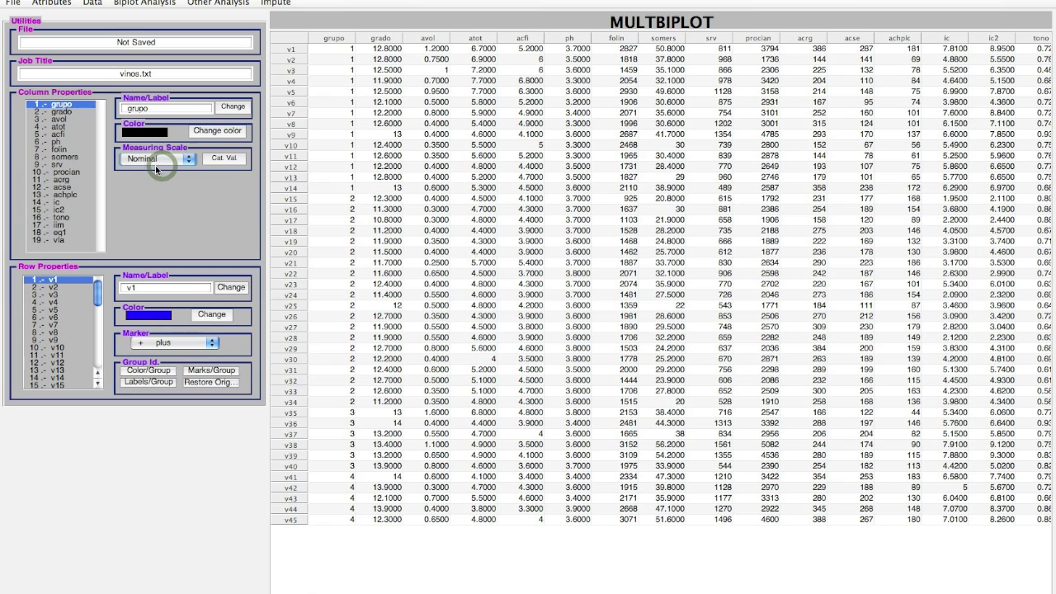
{"action": "left_click", "coordinate": [223, 159]}
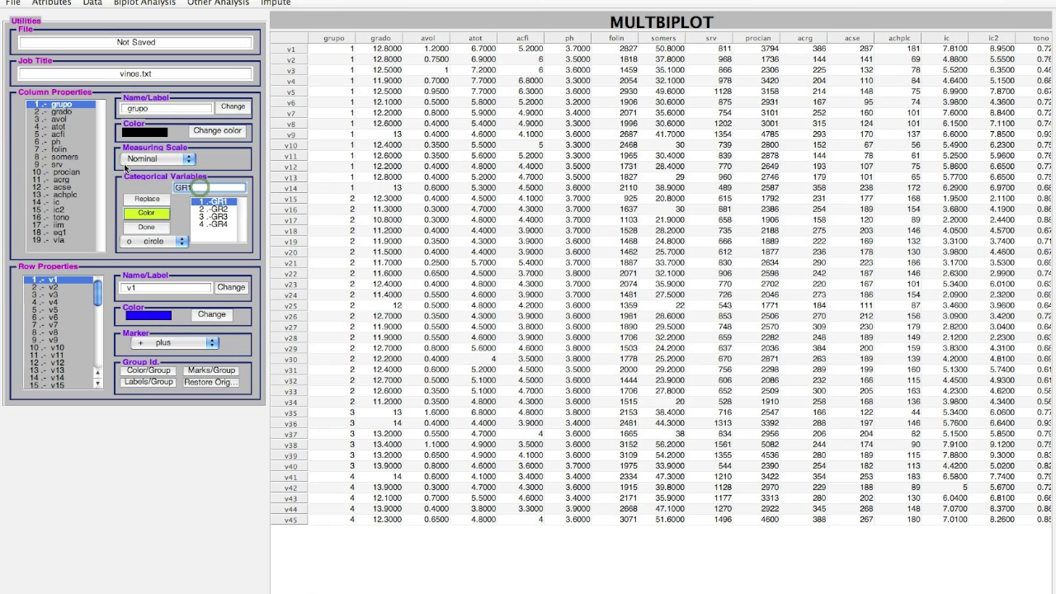
Step: Rename the grupo categories GR1 as RD66 and GR2 as RD87
{"action": "type", "text": "RD66"}
{"action": "left_click", "coordinate": [150, 198]}
{"action": "left_click", "coordinate": [211, 208]}
{"action": "left_click", "coordinate": [201, 188]}
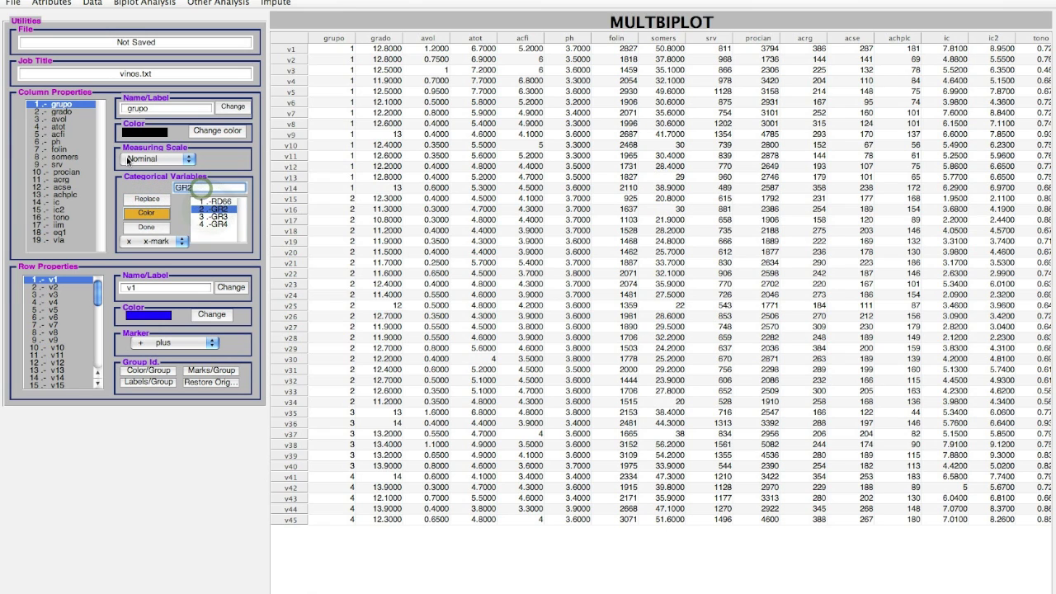
{"action": "type", "text": "rd"}
{"action": "left_click", "coordinate": [149, 199]}
Step: Rename the grupo categories GR3 as TO86 and GR4 as TO87
{"action": "left_click", "coordinate": [218, 216]}
{"action": "left_click", "coordinate": [194, 188]}
{"action": "type", "text": "TO"}
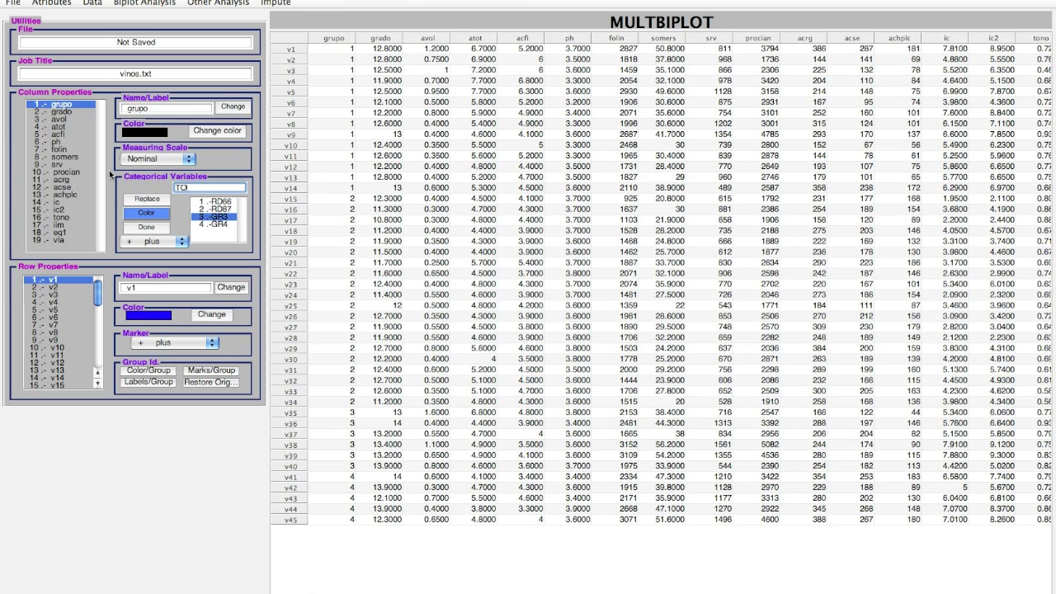
{"action": "type", "text": "86"}
{"action": "left_click", "coordinate": [146, 199]}
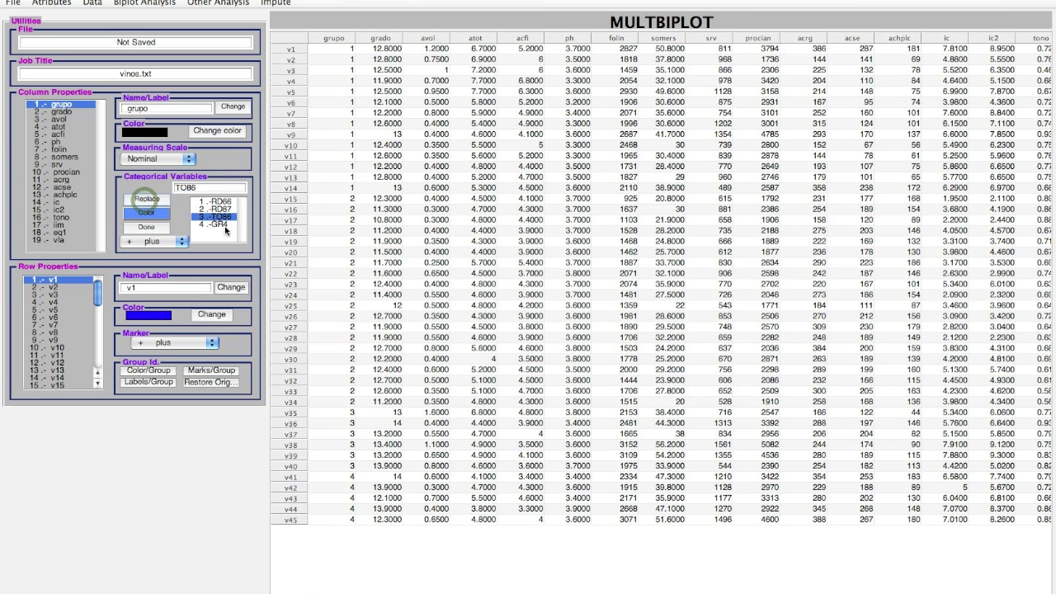
{"action": "left_click", "coordinate": [216, 224]}
{"action": "double_click", "coordinate": [198, 189]}
{"action": "type", "text": "TO"}
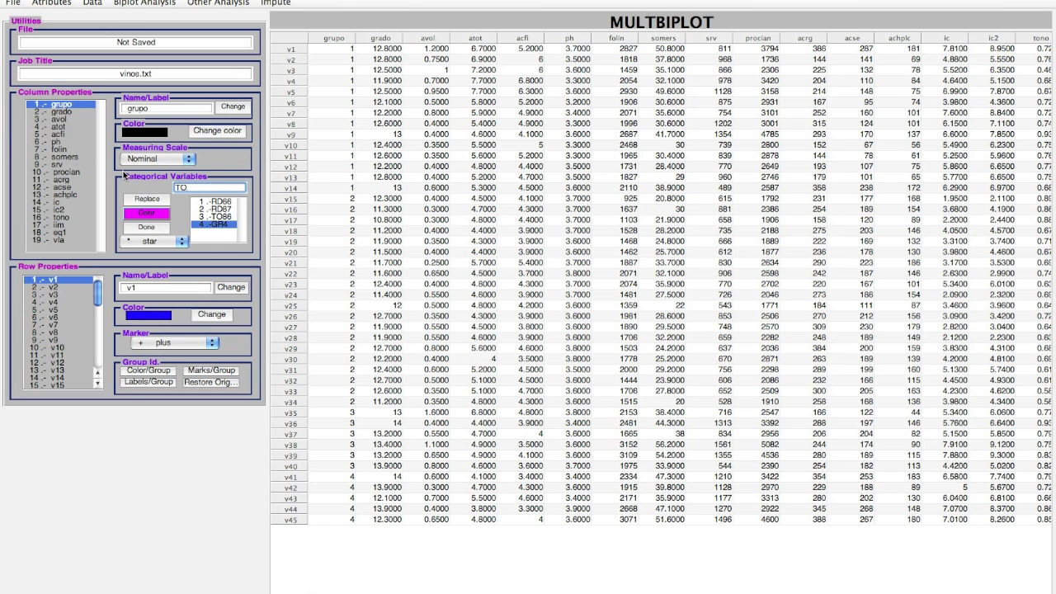
{"action": "key", "text": "Return"}
{"action": "left_click", "coordinate": [378, 124]}
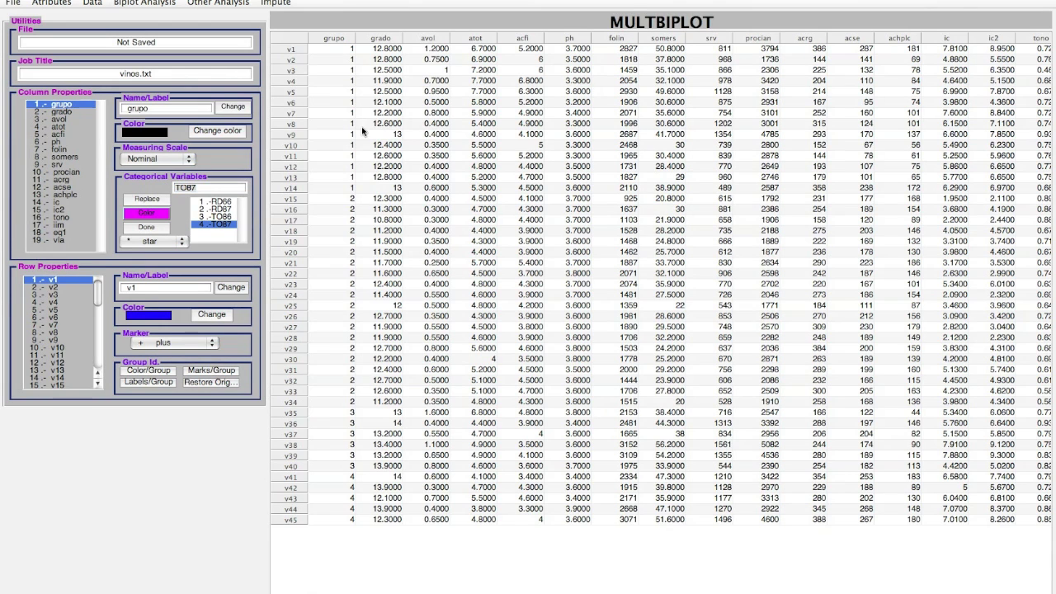
Step: Set the colour of category RD66 to green and of category RD87 to a dark green
{"action": "left_click", "coordinate": [213, 203]}
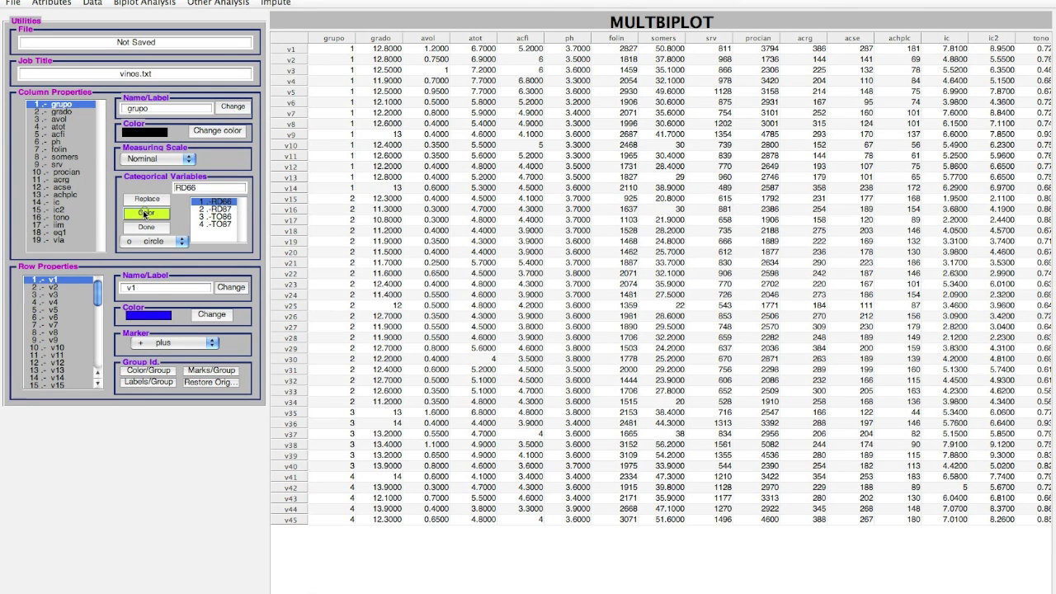
{"action": "left_click", "coordinate": [145, 213]}
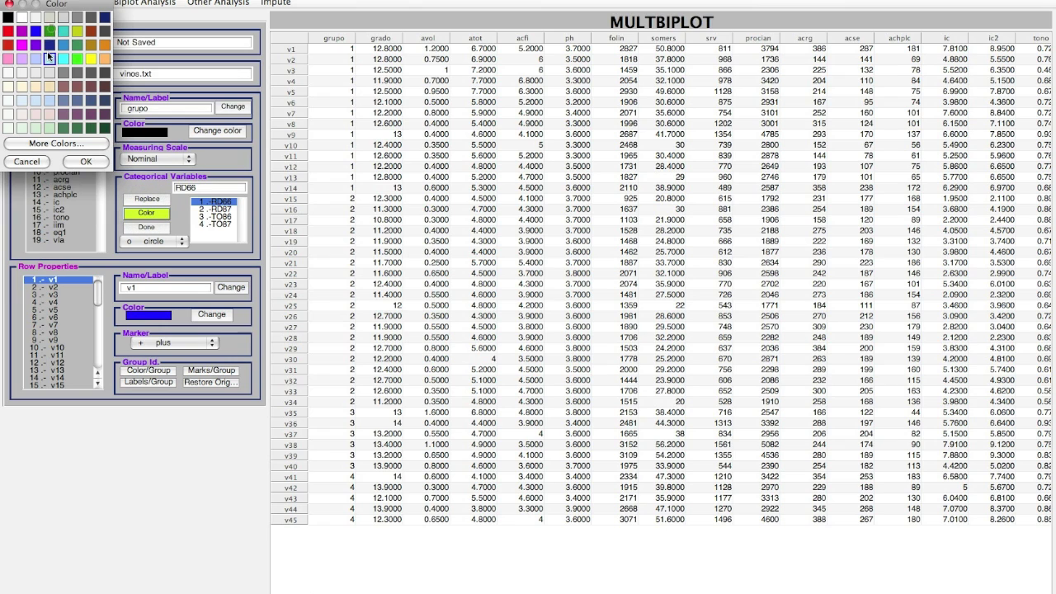
{"action": "left_click", "coordinate": [84, 161]}
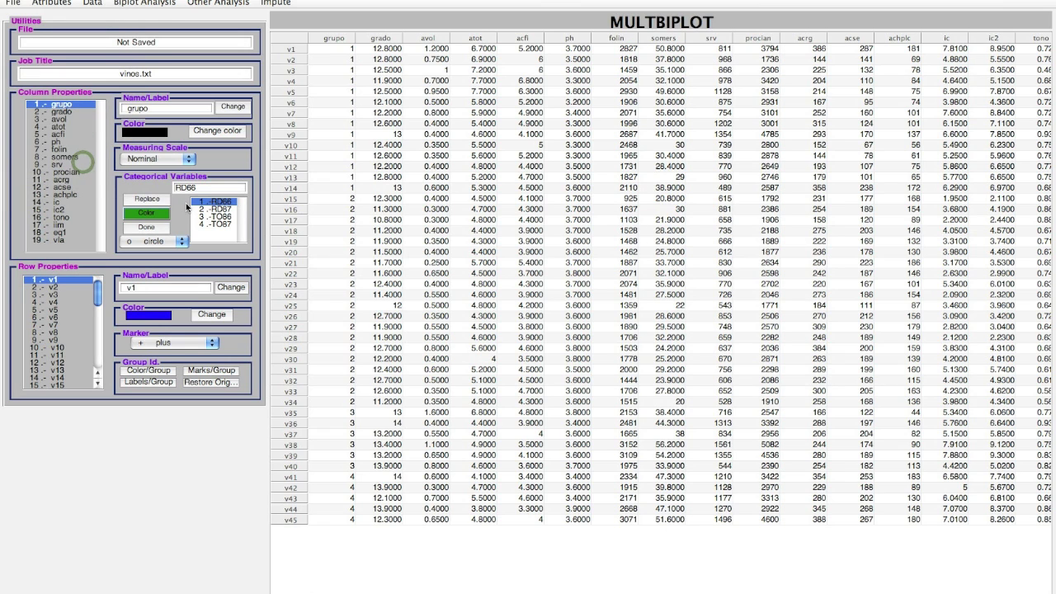
{"action": "left_click", "coordinate": [216, 209]}
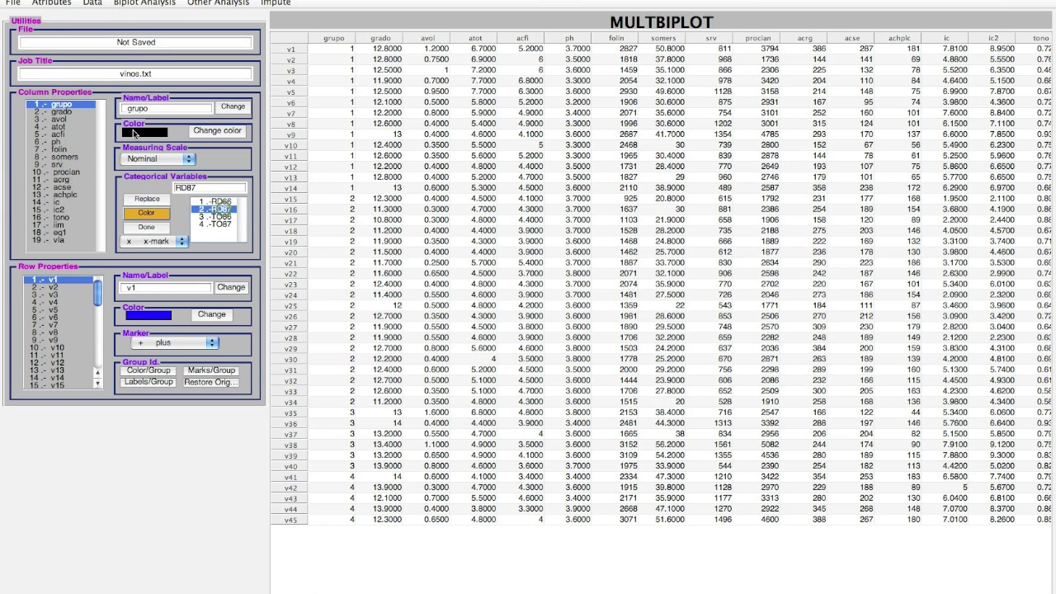
{"action": "left_click", "coordinate": [140, 213]}
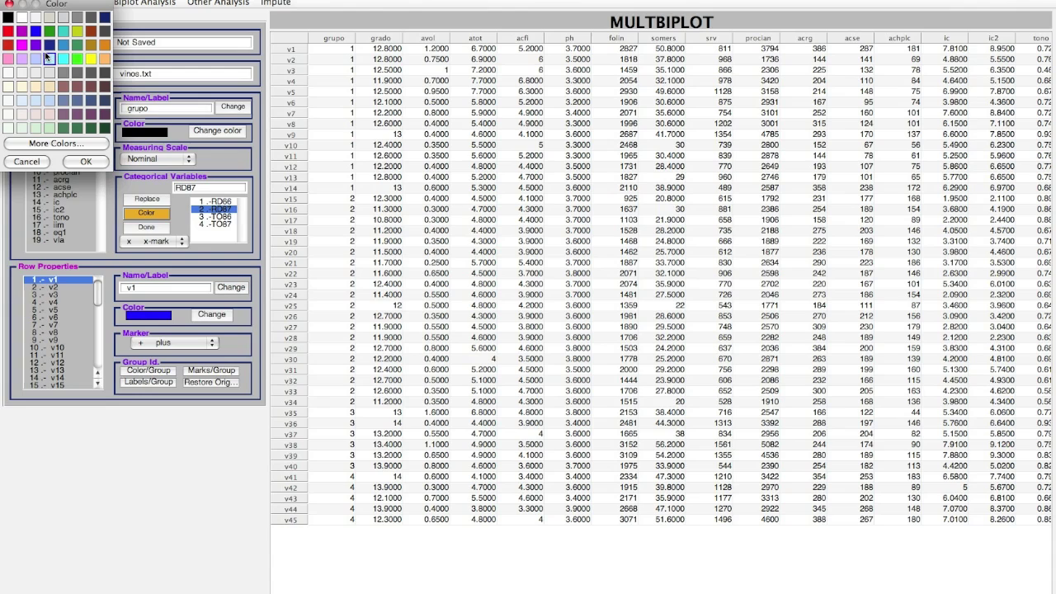
{"action": "left_click", "coordinate": [77, 129]}
{"action": "left_click", "coordinate": [88, 161]}
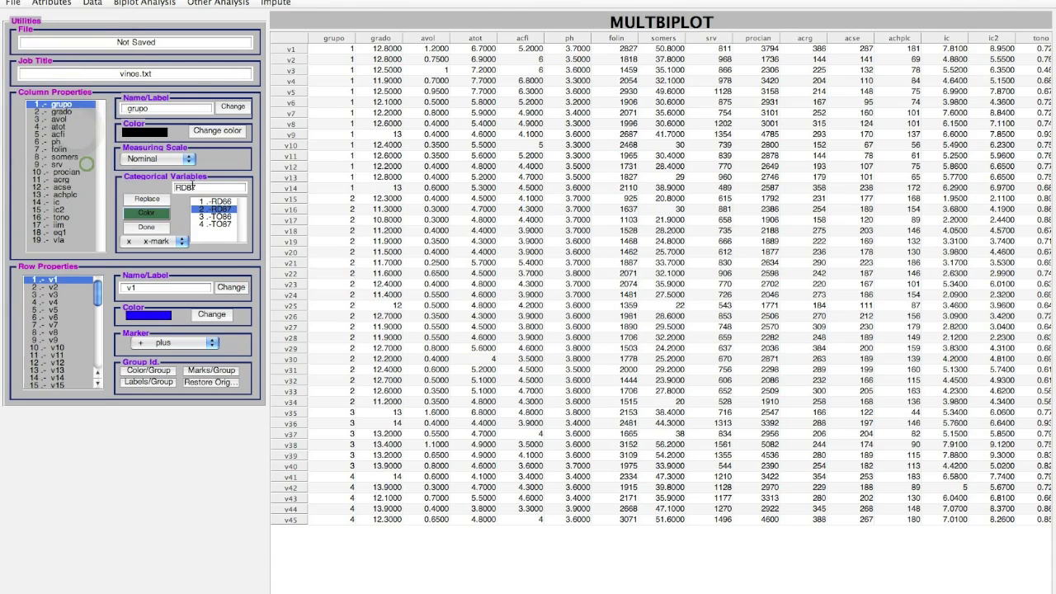
Step: Set the colour of category TO87 to blue
{"action": "left_click", "coordinate": [226, 217]}
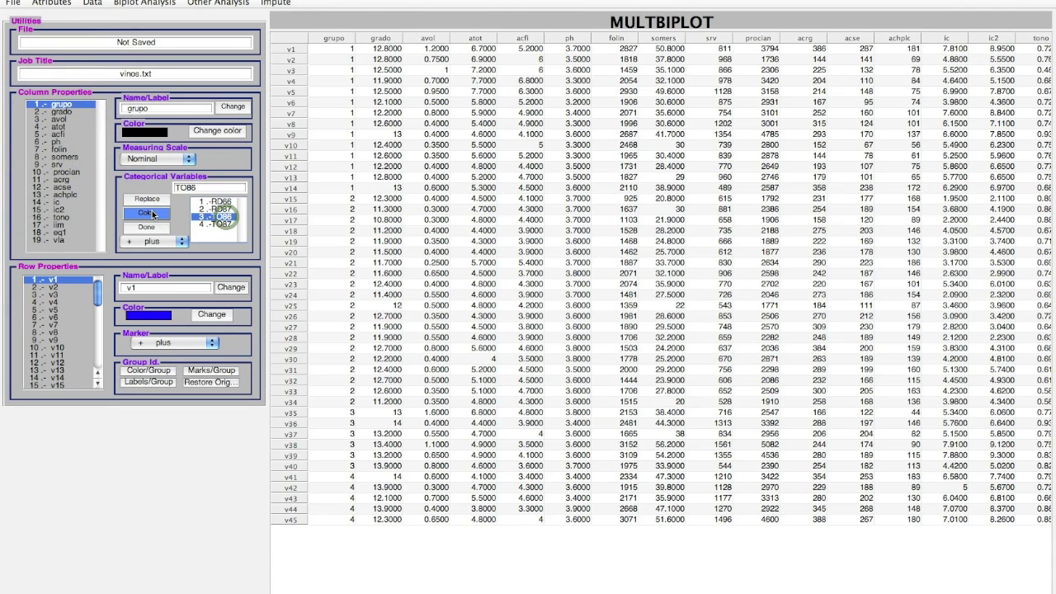
{"action": "left_click", "coordinate": [217, 224]}
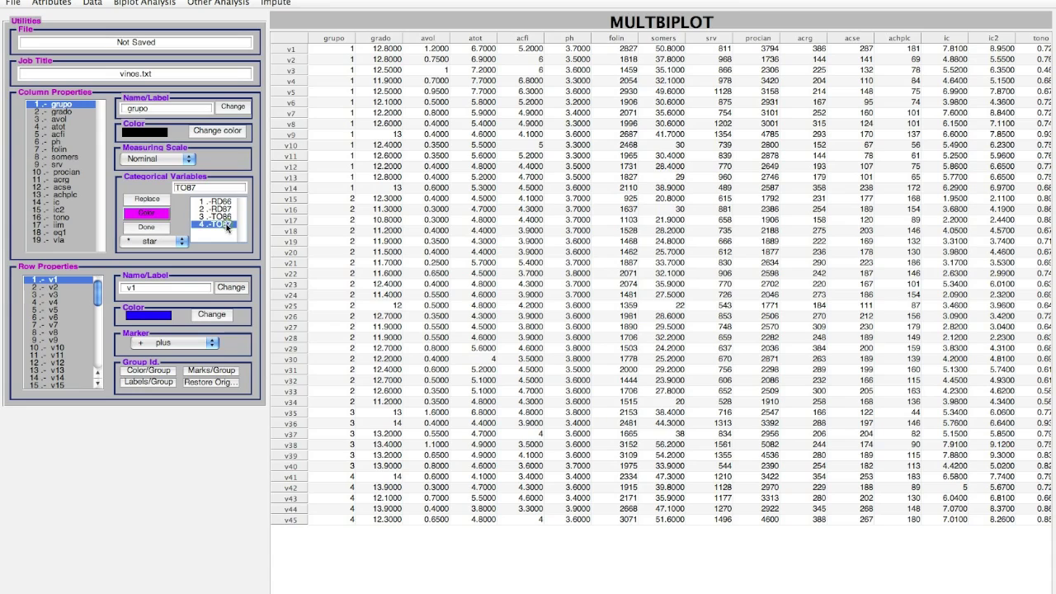
{"action": "left_click", "coordinate": [147, 215]}
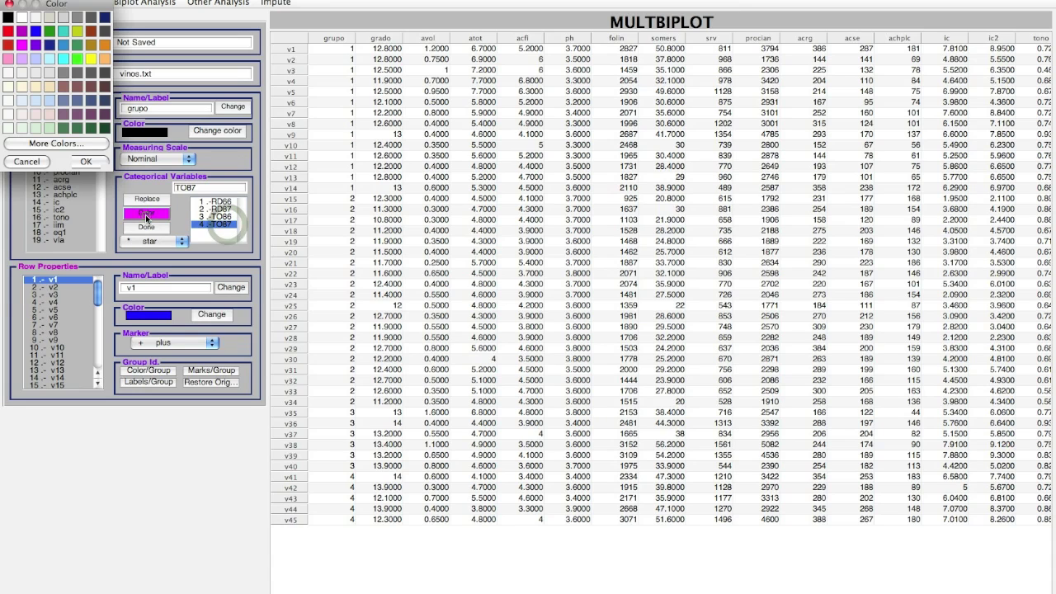
{"action": "left_click", "coordinate": [39, 35]}
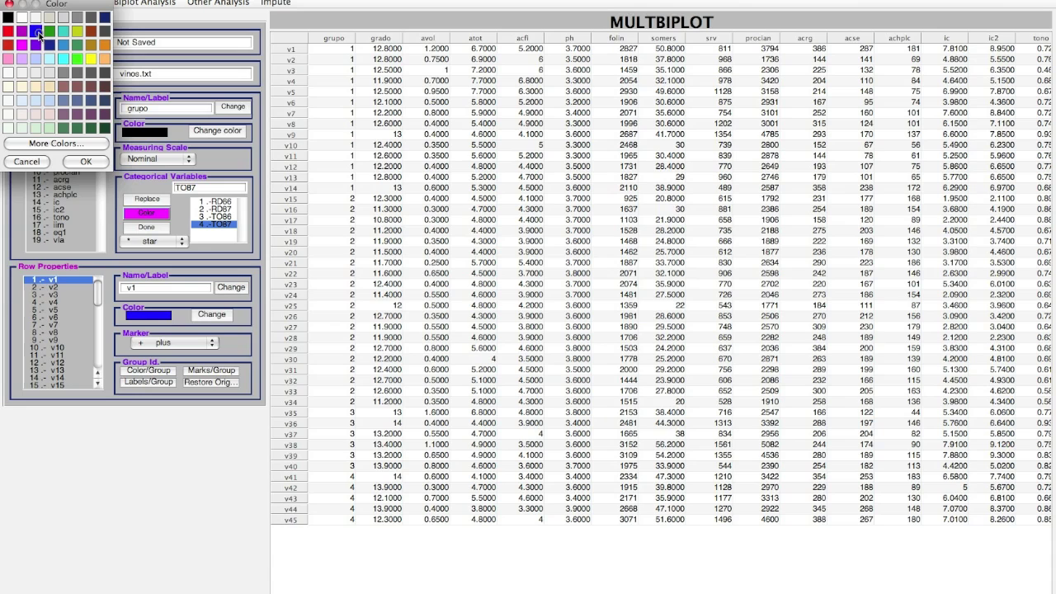
{"action": "left_click", "coordinate": [87, 161]}
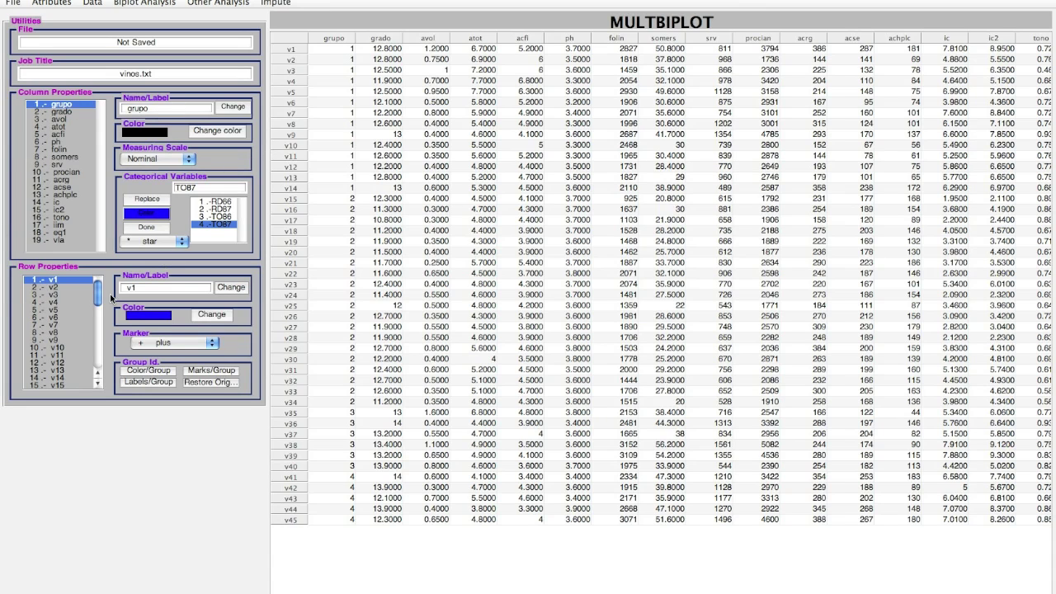
Step: Finish editing the grupo categories and label the rows with their group names
{"action": "left_click", "coordinate": [153, 384]}
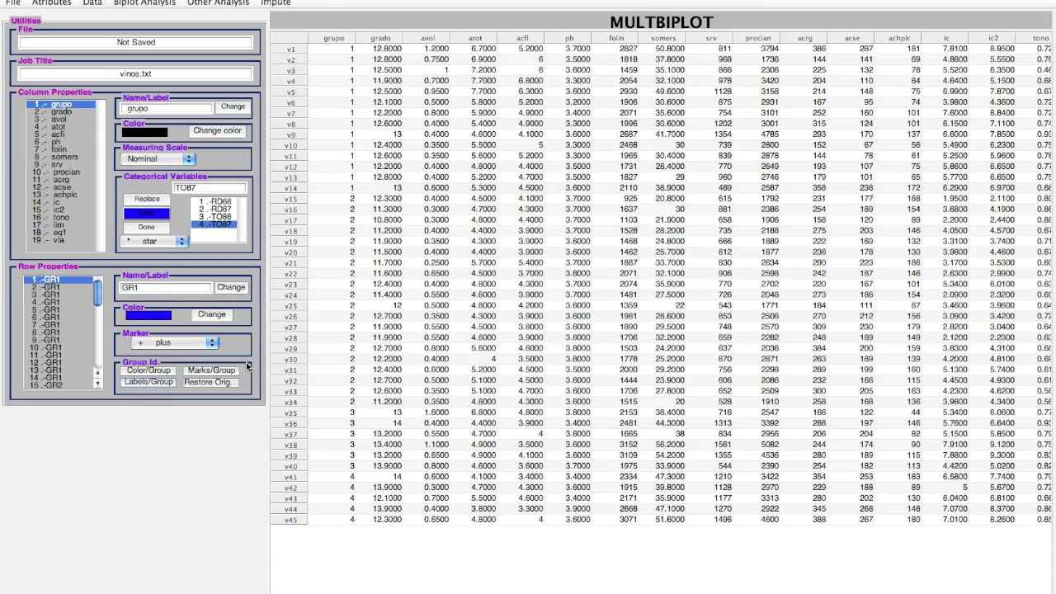
{"action": "left_click", "coordinate": [133, 226]}
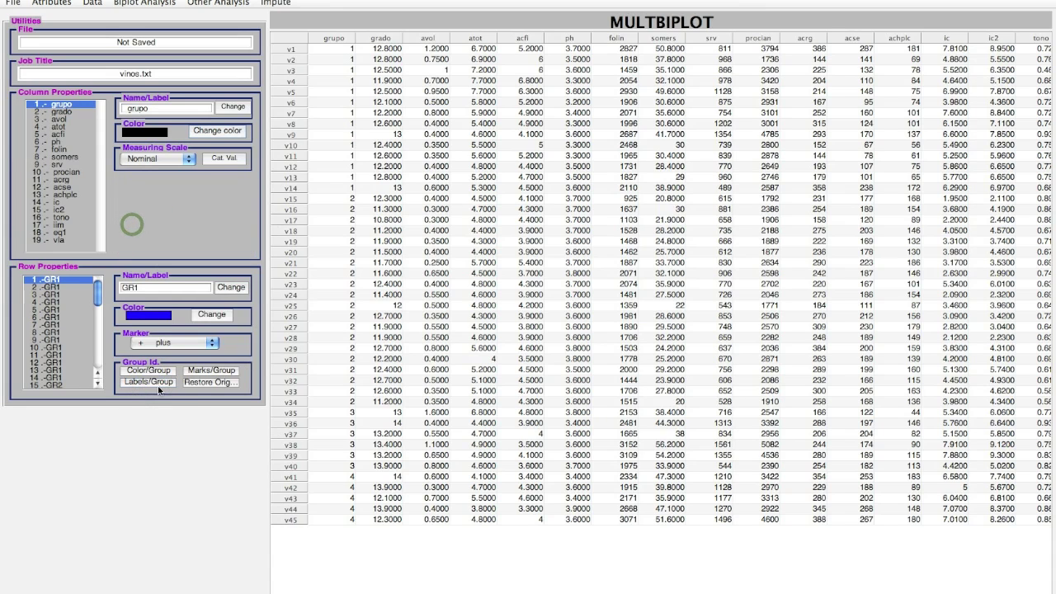
{"action": "left_click", "coordinate": [153, 382]}
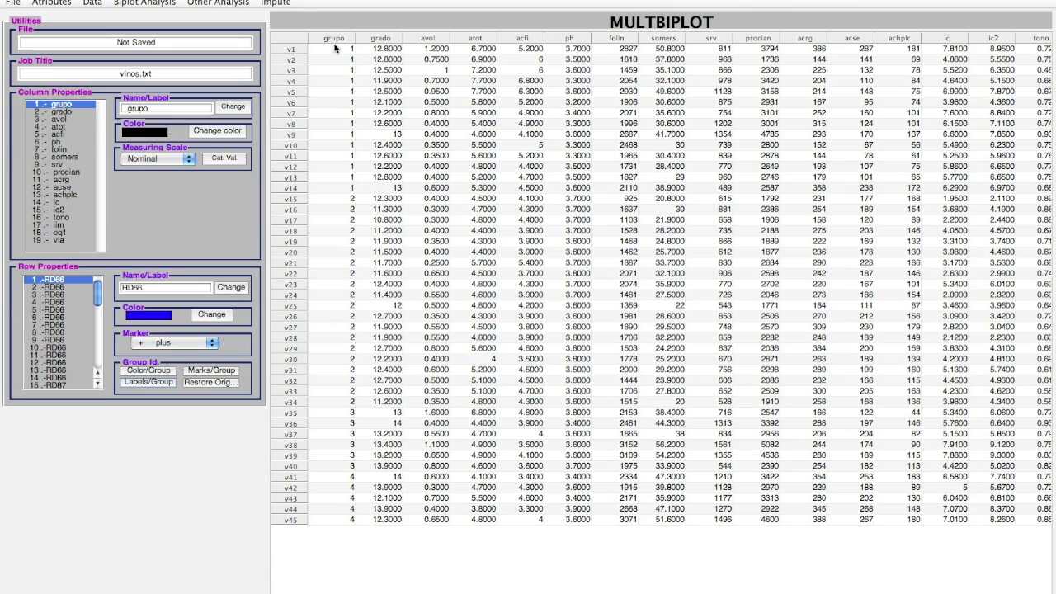
Step: Open the setup for a 1-way Canonical Biplot/MANOVA Biplot analysis
{"action": "left_click", "coordinate": [143, 8]}
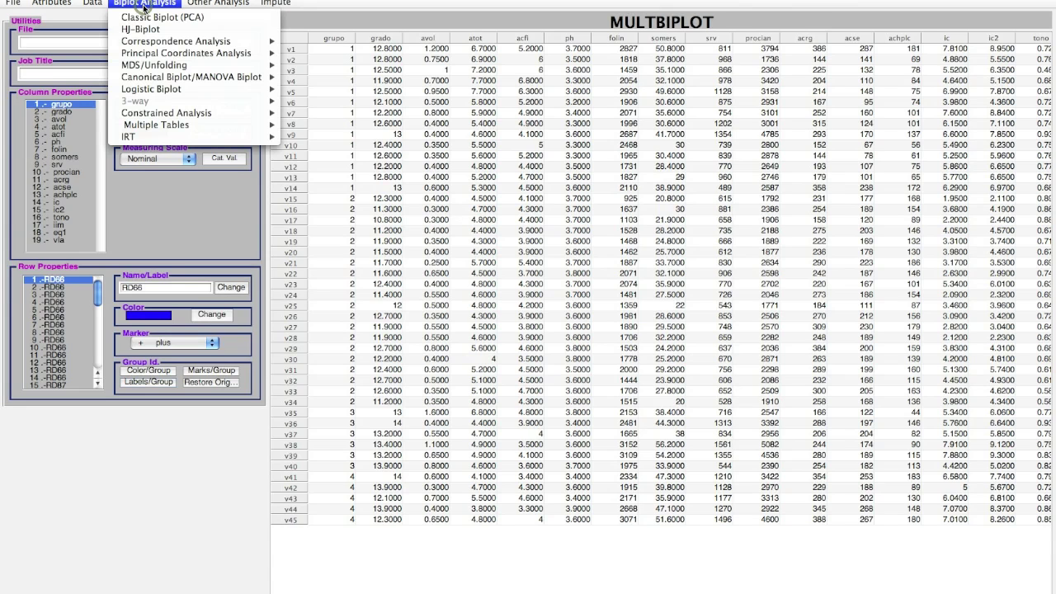
{"action": "mouse_move", "coordinate": [157, 77]}
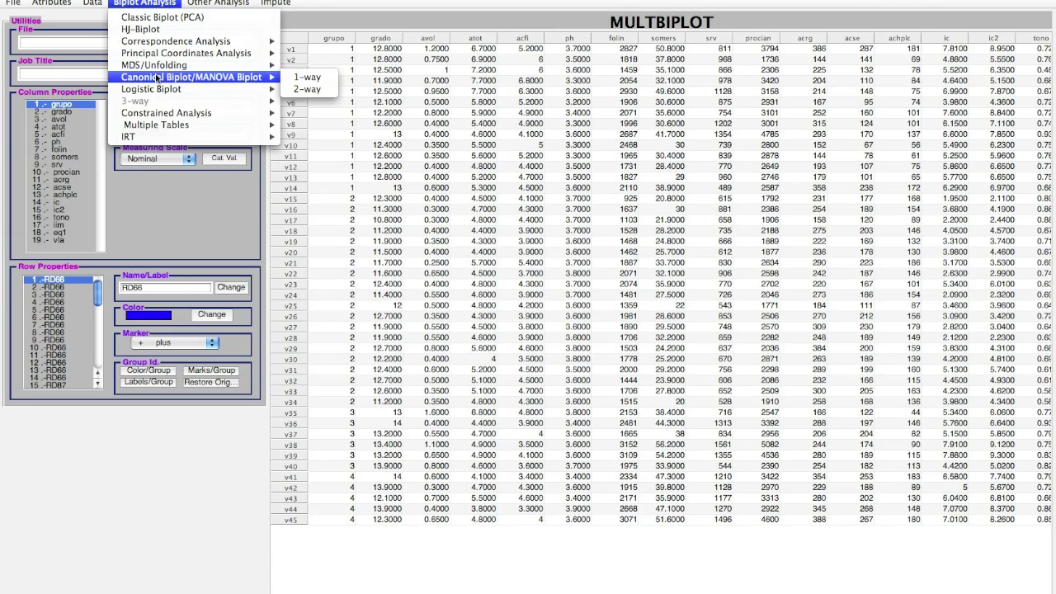
{"action": "left_click", "coordinate": [307, 77]}
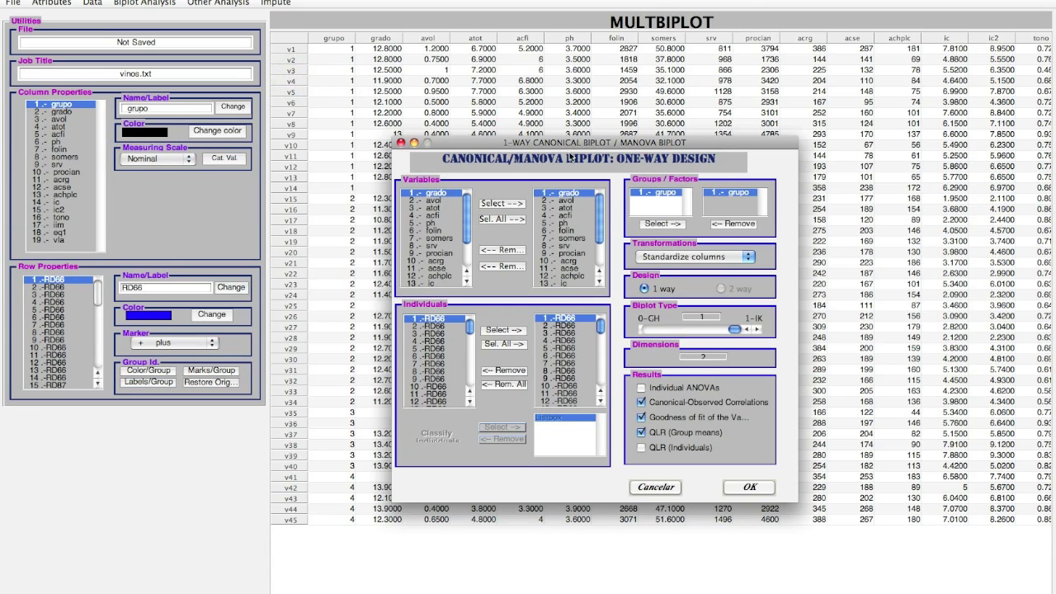
Step: Add individual ANOVAs to the results, keep the Standardize columns transformation, and run the one-way Canonical/MANOVA Biplot
{"action": "left_click_drag", "start_coordinate": [566, 141], "coordinate": [478, 14]}
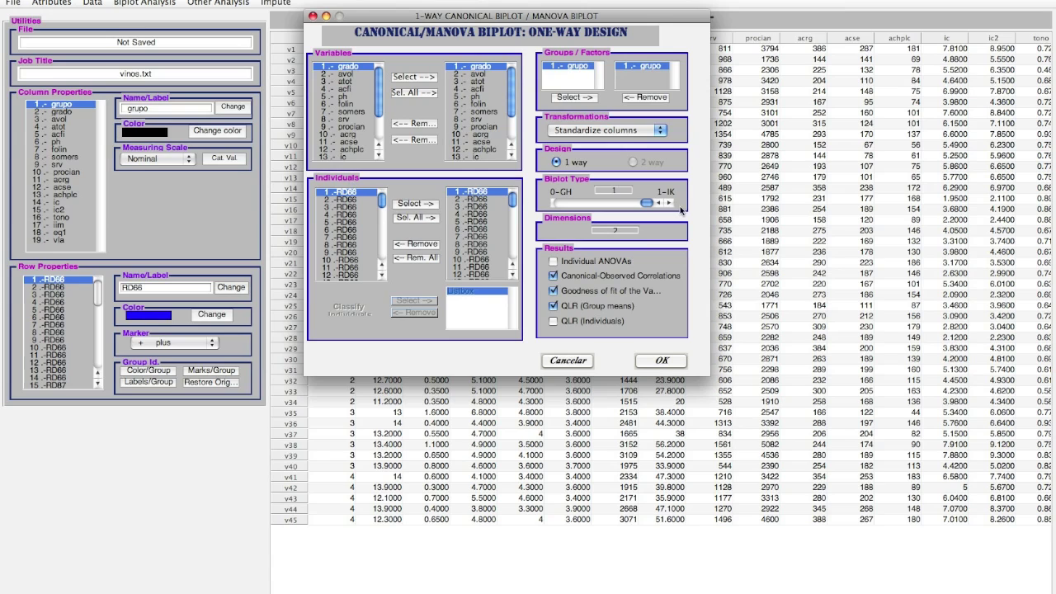
{"action": "left_click", "coordinate": [553, 262]}
{"action": "left_click", "coordinate": [613, 131]}
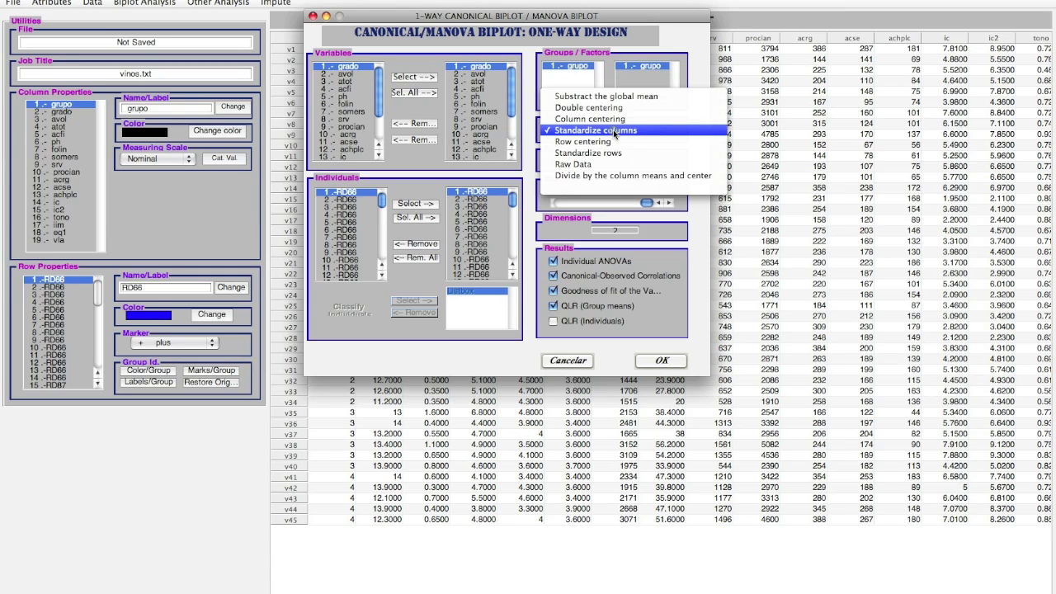
{"action": "left_click", "coordinate": [613, 130]}
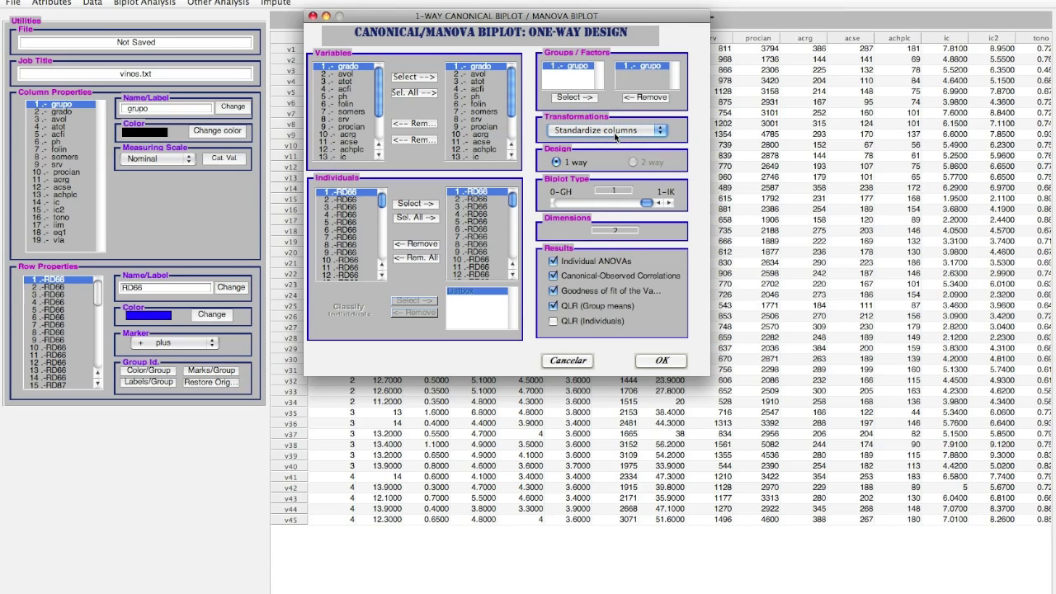
{"action": "left_click", "coordinate": [664, 361]}
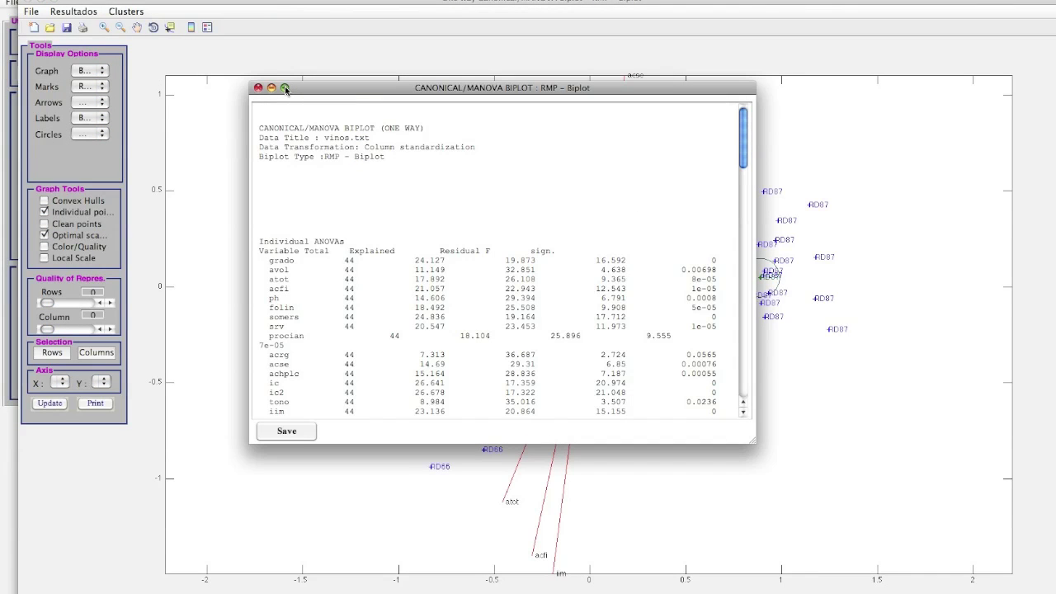
Step: Enlarge the results report and examine the individual ANOVAs, explained variance, canonical correlations and goodness-of-fit tables
{"action": "left_click", "coordinate": [286, 88]}
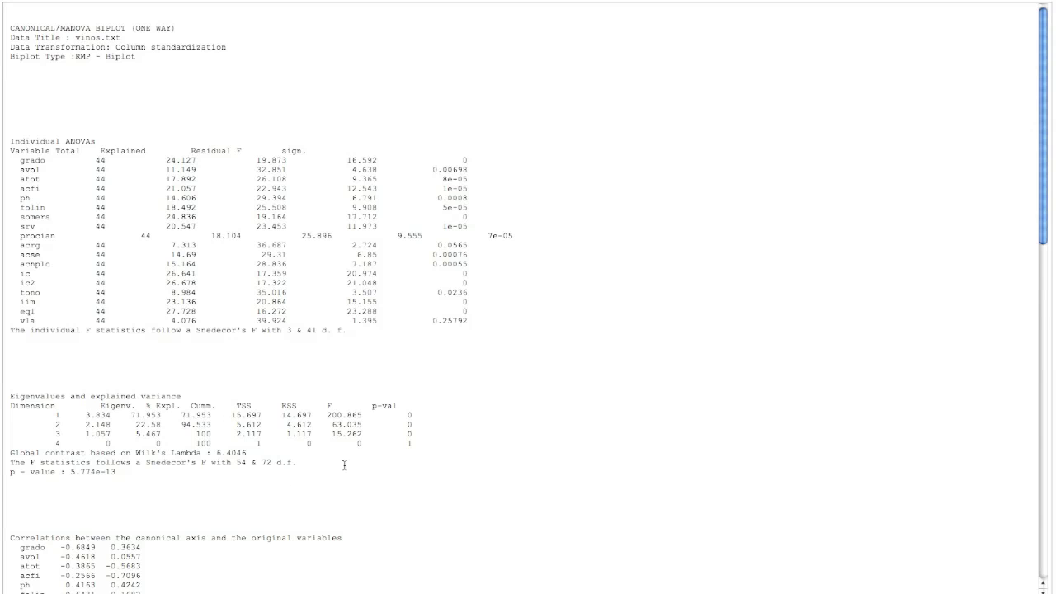
{"action": "scroll", "coordinate": [345, 466], "scroll_direction": "down", "scroll_amount": 5}
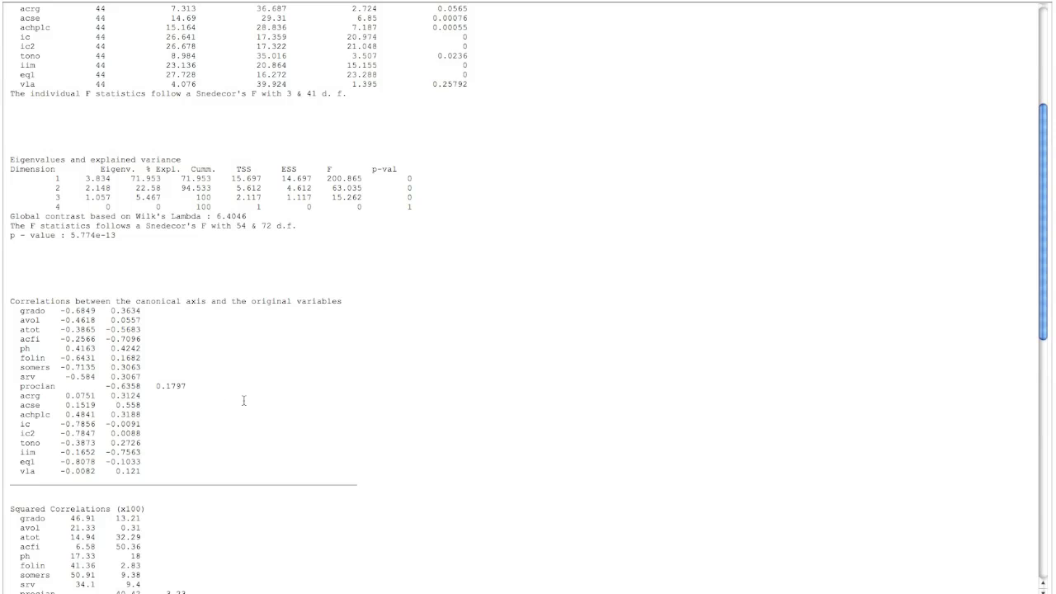
{"action": "scroll", "coordinate": [243, 401], "scroll_direction": "down", "scroll_amount": 5}
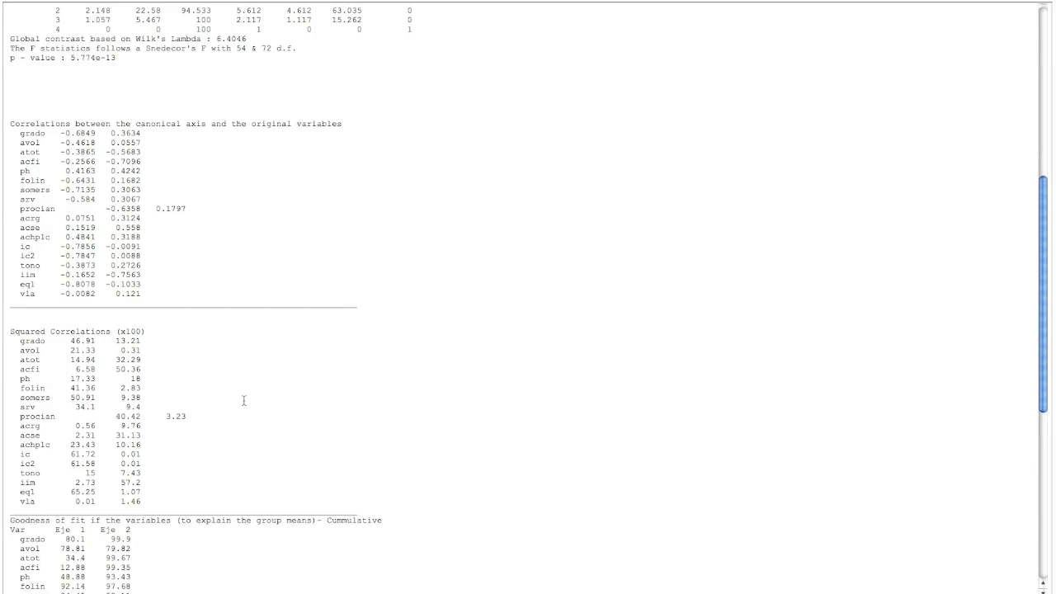
{"action": "scroll", "coordinate": [243, 401], "scroll_direction": "down", "scroll_amount": 7}
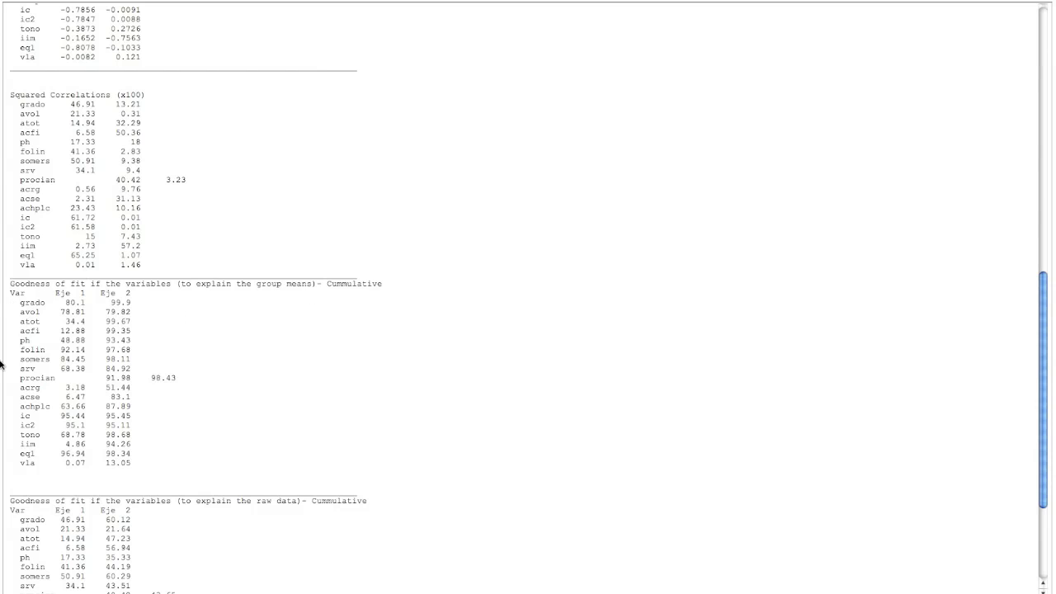
{"action": "scroll", "coordinate": [130, 328], "scroll_direction": "down", "scroll_amount": 3}
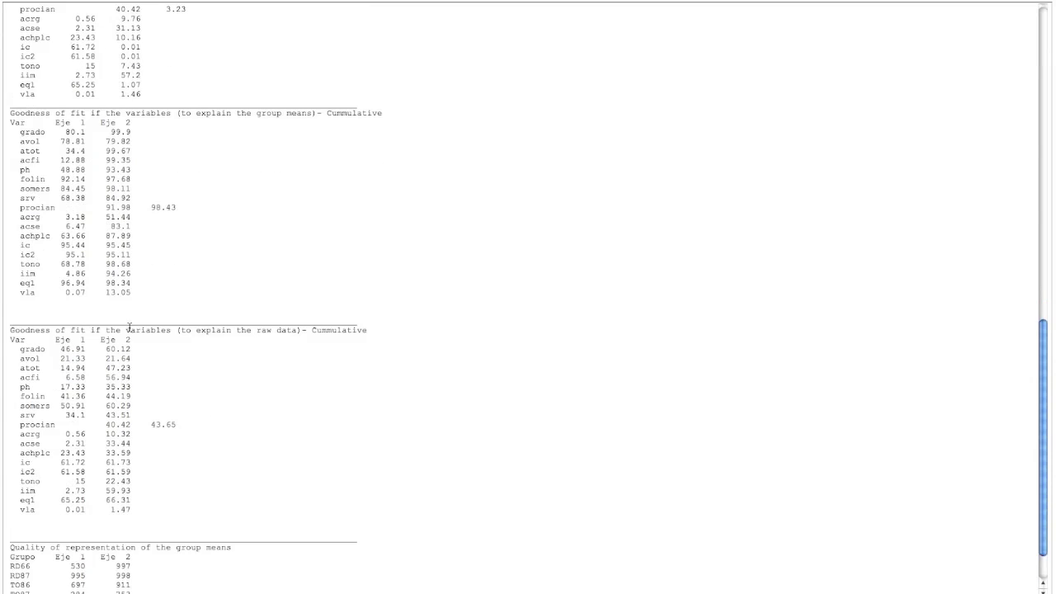
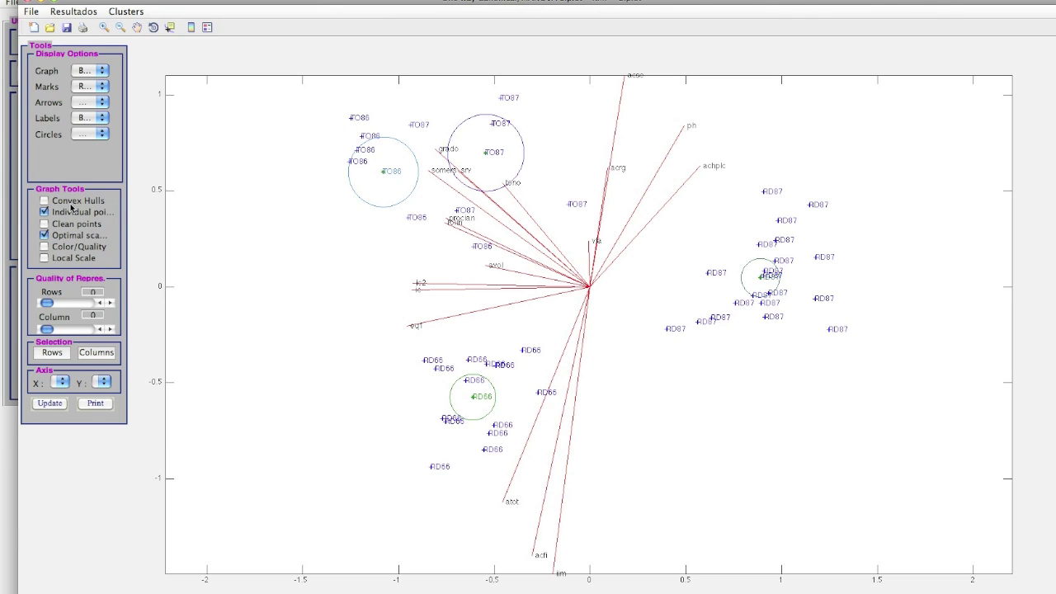
Step: Draw convex hulls around the groups on the biplot and preview the graph in a separate figure, then close it
{"action": "left_click", "coordinate": [44, 201]}
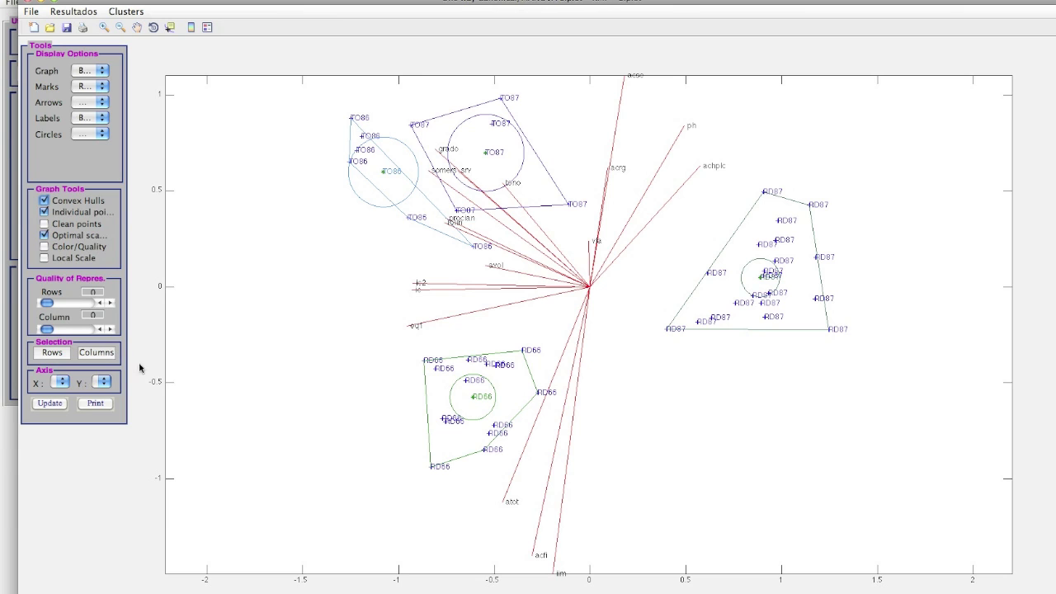
{"action": "left_click", "coordinate": [94, 404]}
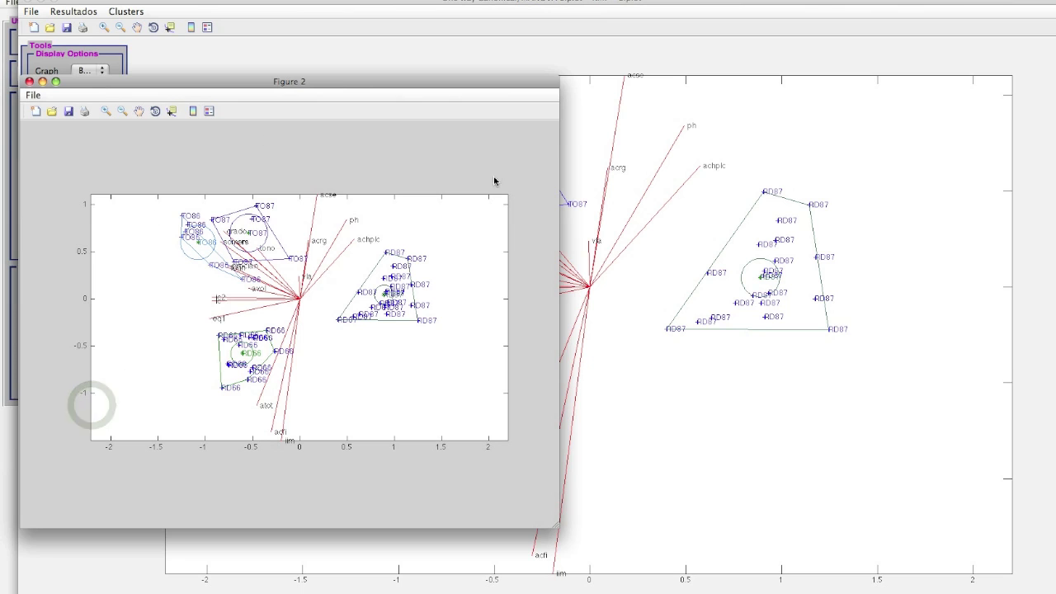
{"action": "left_click", "coordinate": [30, 81]}
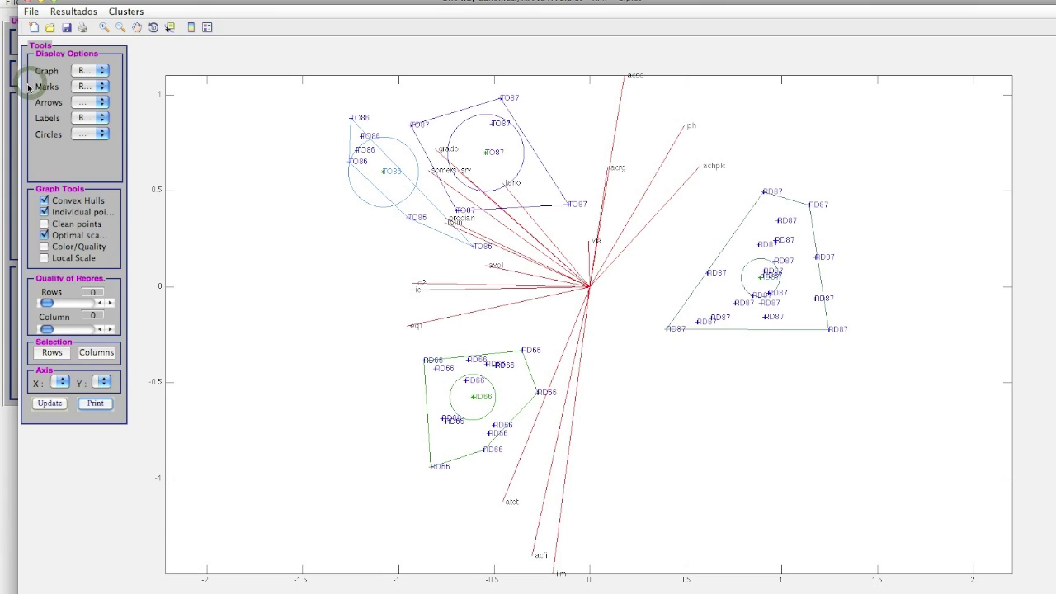
{"action": "left_click", "coordinate": [73, 72]}
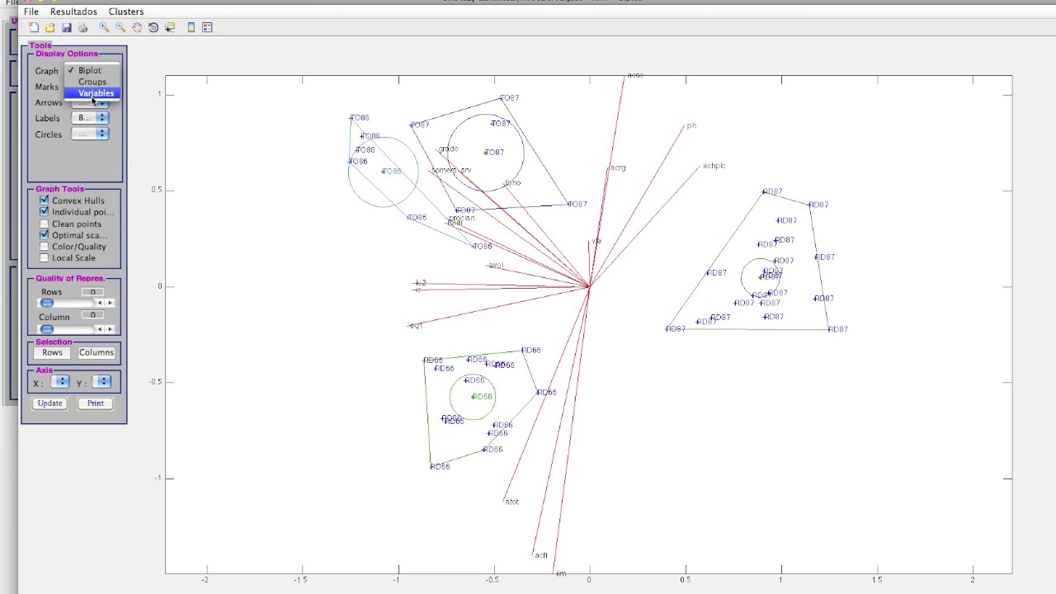
{"action": "left_click", "coordinate": [295, 157]}
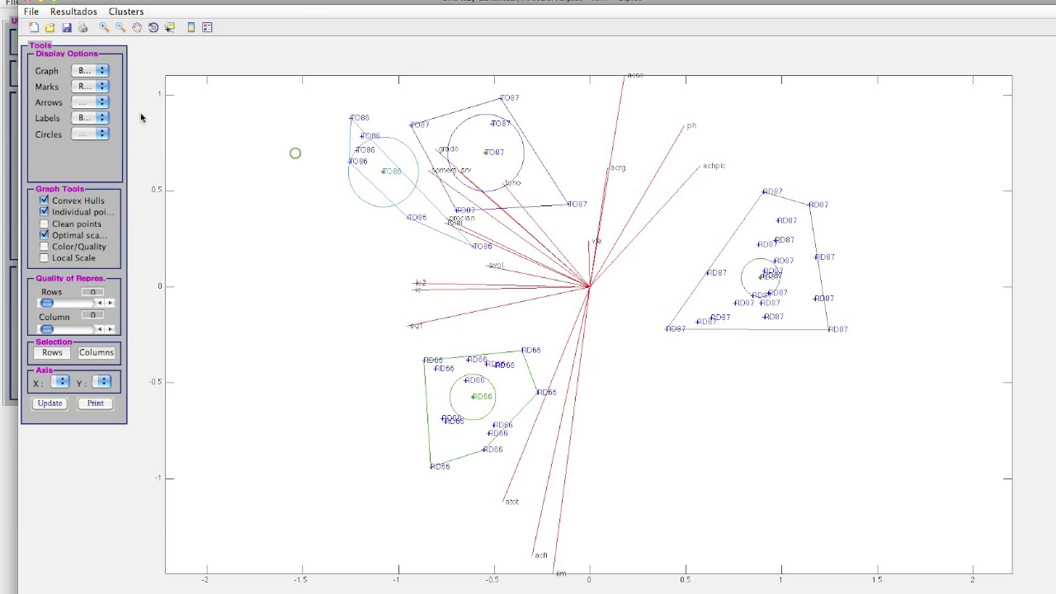
{"action": "left_click", "coordinate": [85, 121]}
{"action": "left_click", "coordinate": [52, 121]}
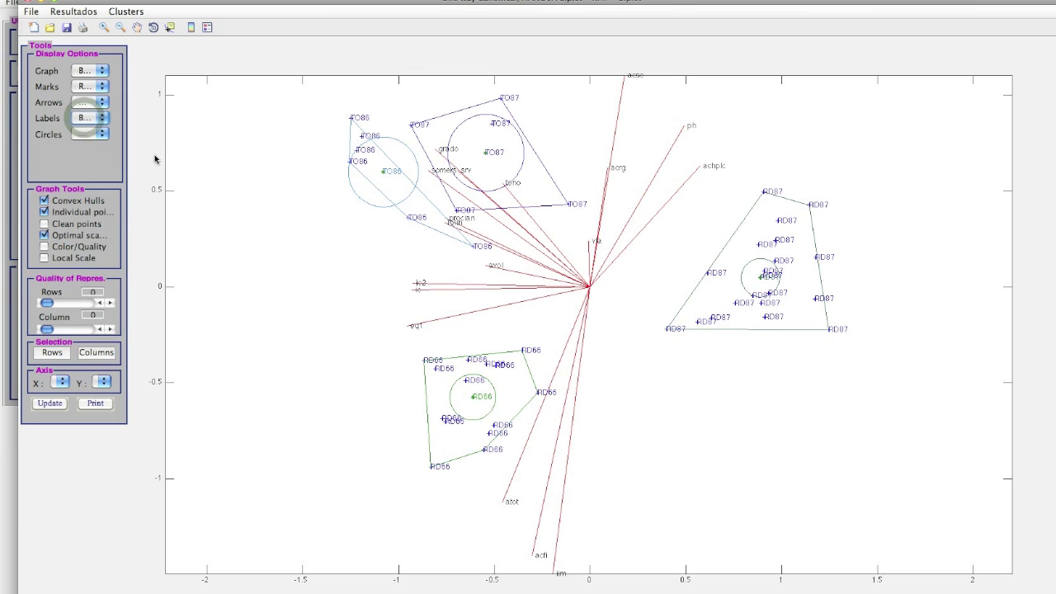
Step: Set the confidence circles around the group means to Univariate Bonferroni
{"action": "left_click", "coordinate": [92, 135]}
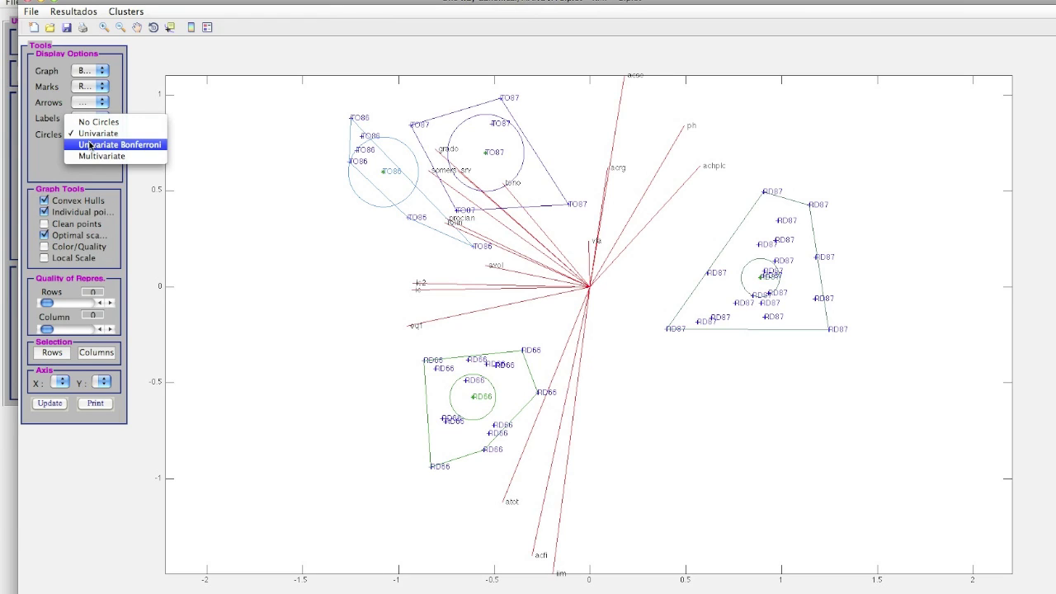
{"action": "left_click", "coordinate": [89, 146]}
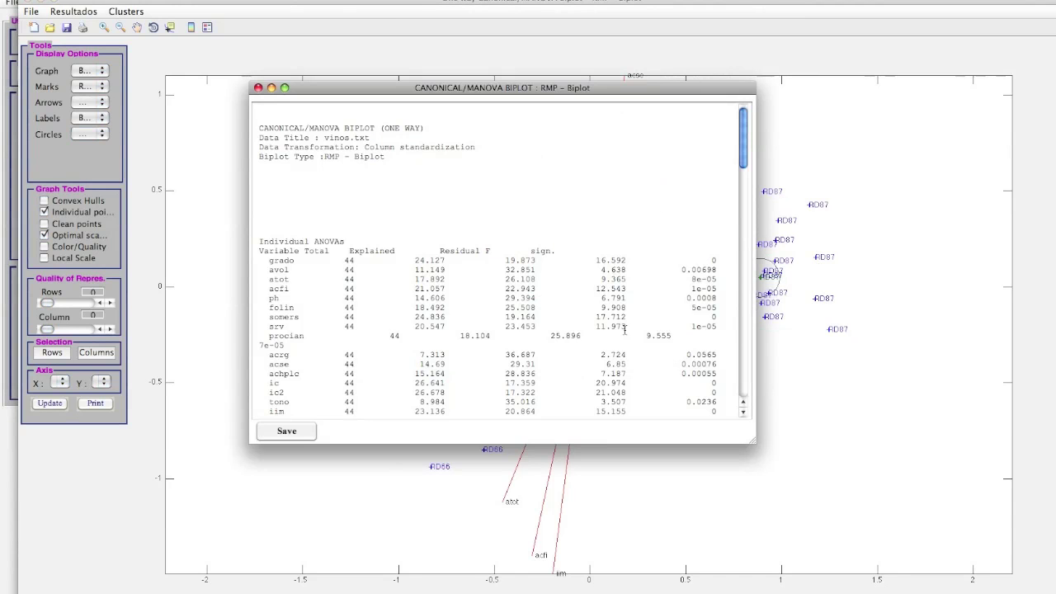
Step: Enlarge the Canonical/MANOVA Biplot report and review the squared correlations, goodness of fit for the raw data and quality of representation of the group means
{"action": "left_click", "coordinate": [285, 89]}
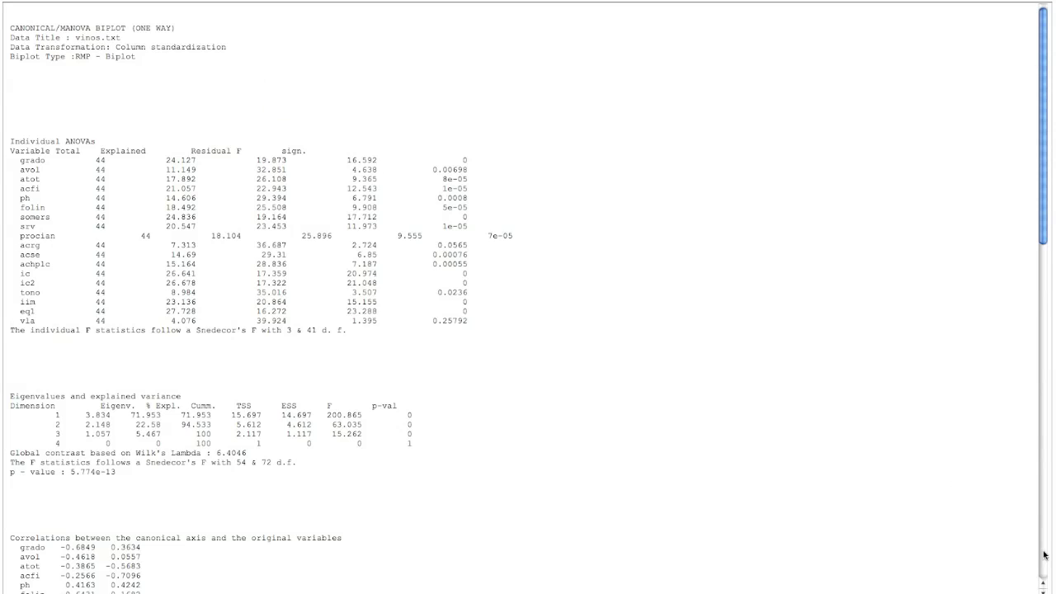
{"action": "scroll", "coordinate": [1044, 591], "scroll_direction": "down", "scroll_amount": 10}
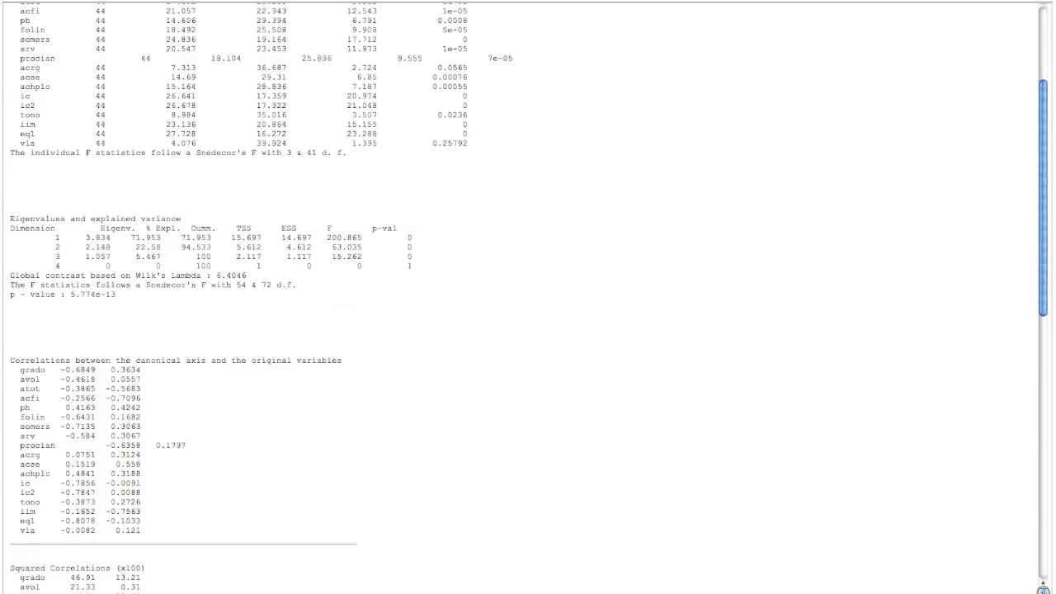
{"action": "scroll", "coordinate": [1044, 591], "scroll_direction": "down", "scroll_amount": 3}
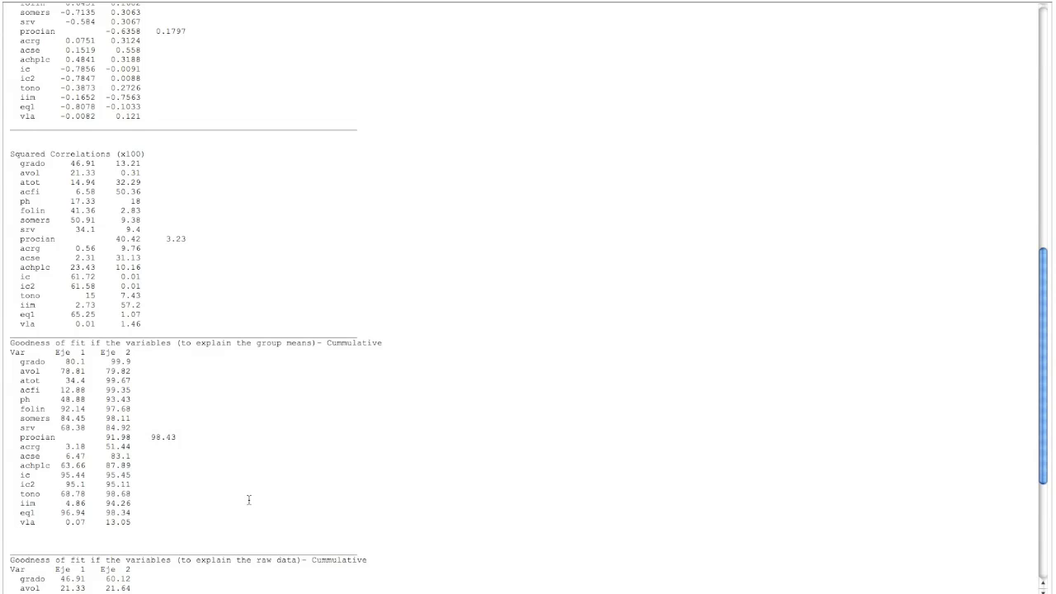
{"action": "scroll", "coordinate": [249, 499], "scroll_direction": "down", "scroll_amount": 5}
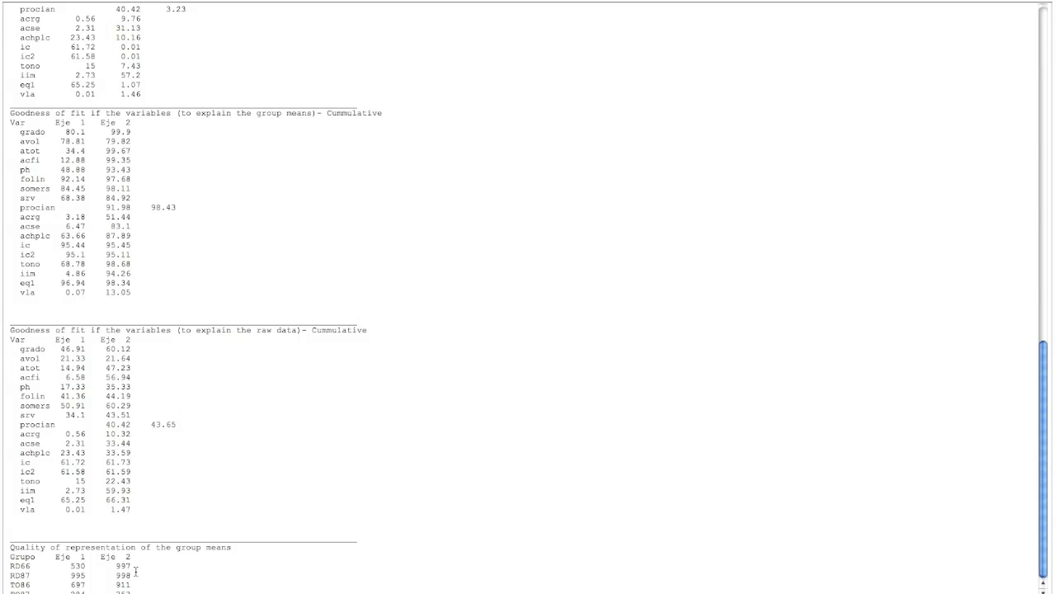